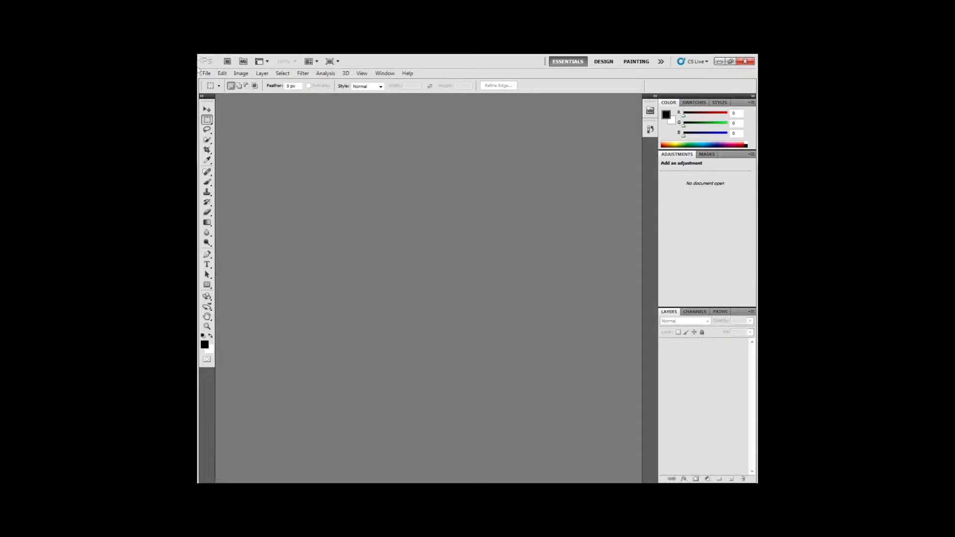
click(206, 73)
click(222, 95)
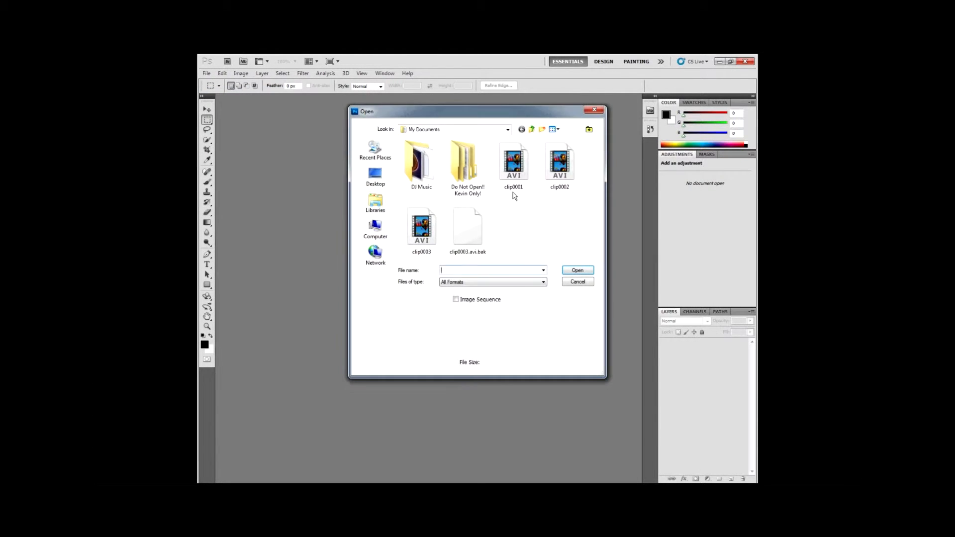
click(577, 282)
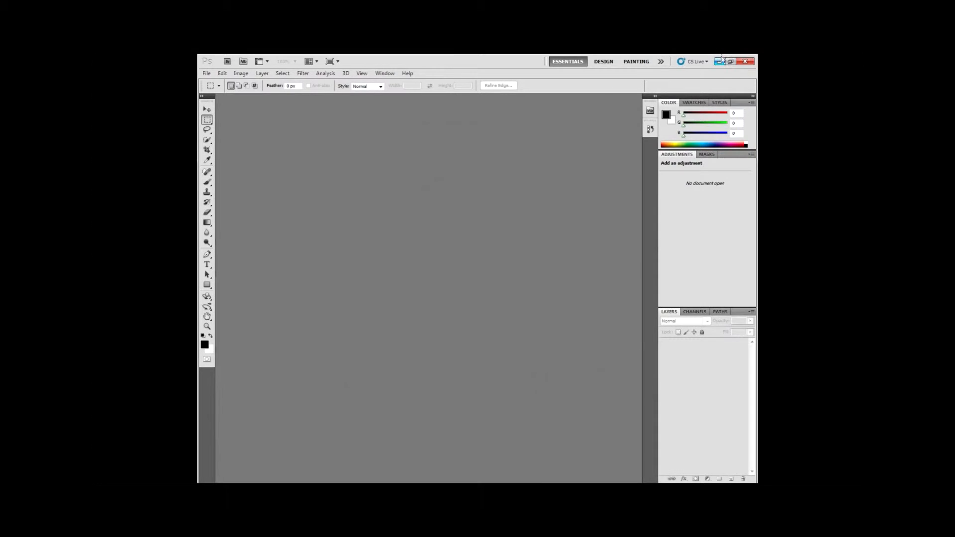
Open the JPG photo of young people splashing on the beach and convert its Background into a regular layer
click(719, 61)
click(245, 285)
drag(316, 490, 394, 208)
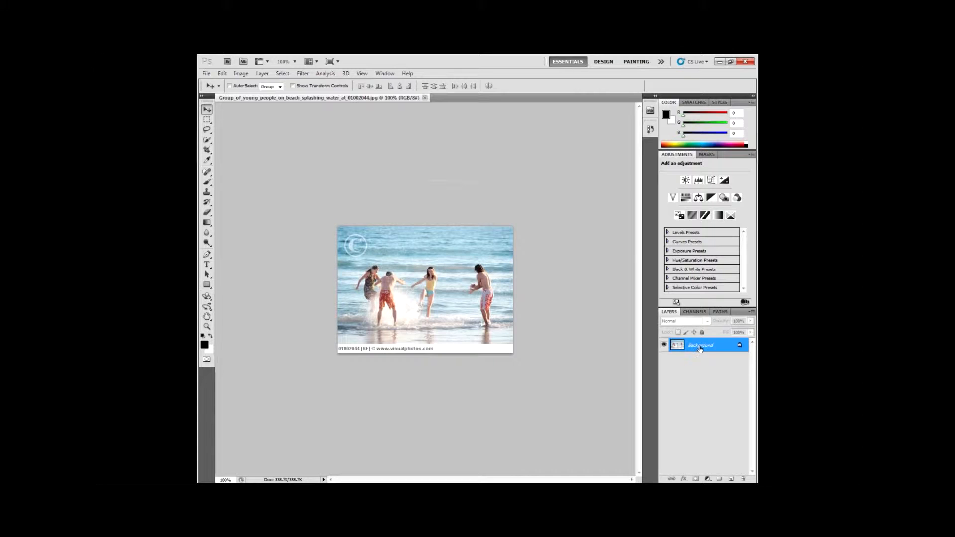
double_click(701, 348)
click(546, 194)
Try moving the unlocked photo layer around the canvas and return it to its original position
drag(458, 292, 447, 341)
drag(439, 308, 451, 348)
drag(427, 263, 425, 259)
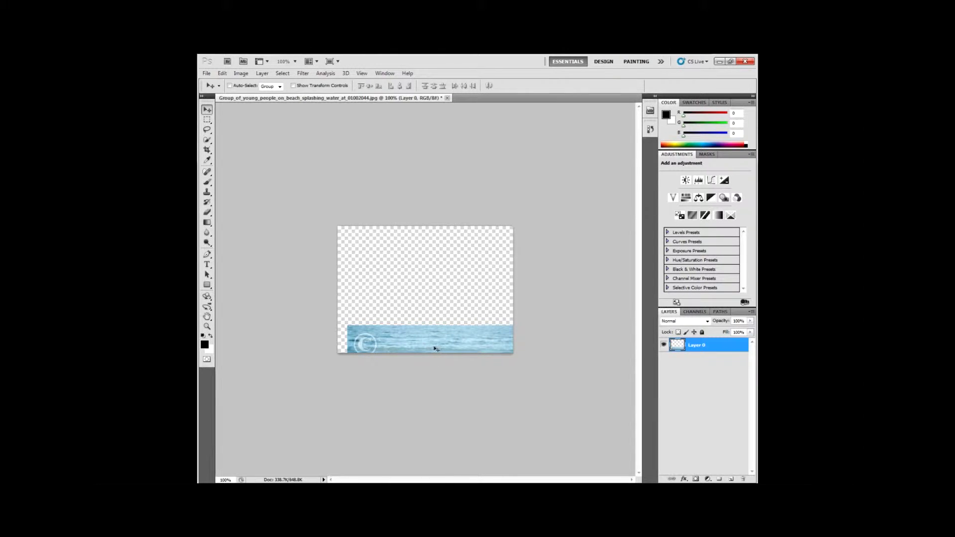
drag(434, 348, 425, 250)
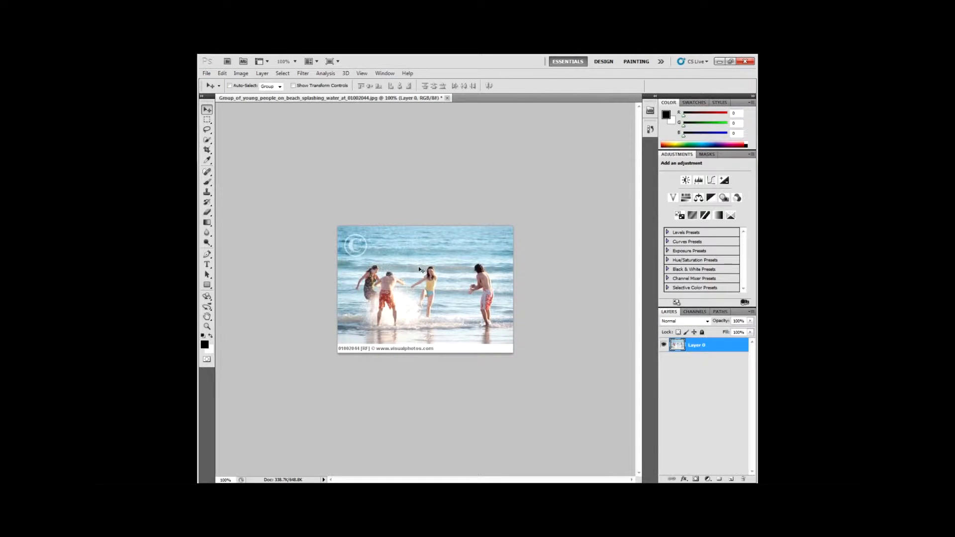
click(207, 74)
click(213, 83)
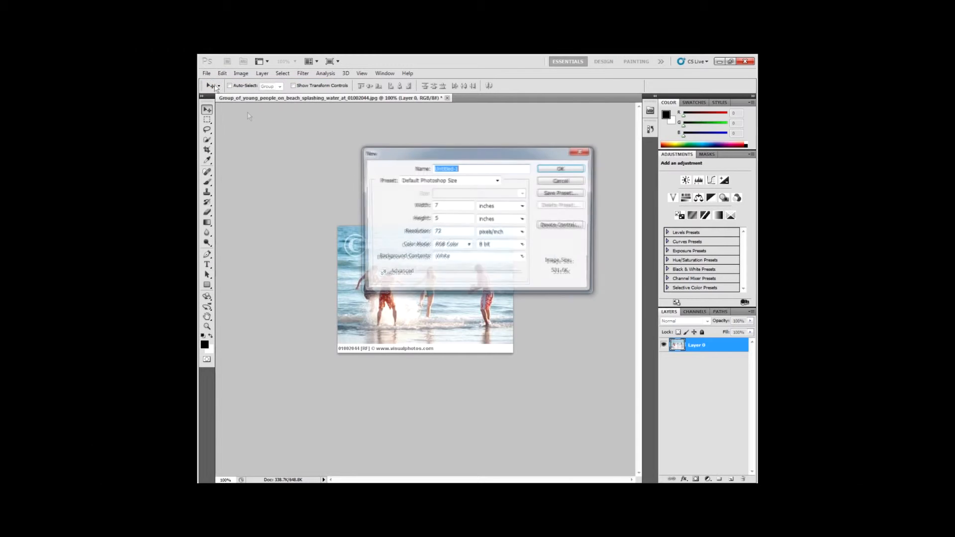
click(506, 207)
click(497, 215)
click(504, 220)
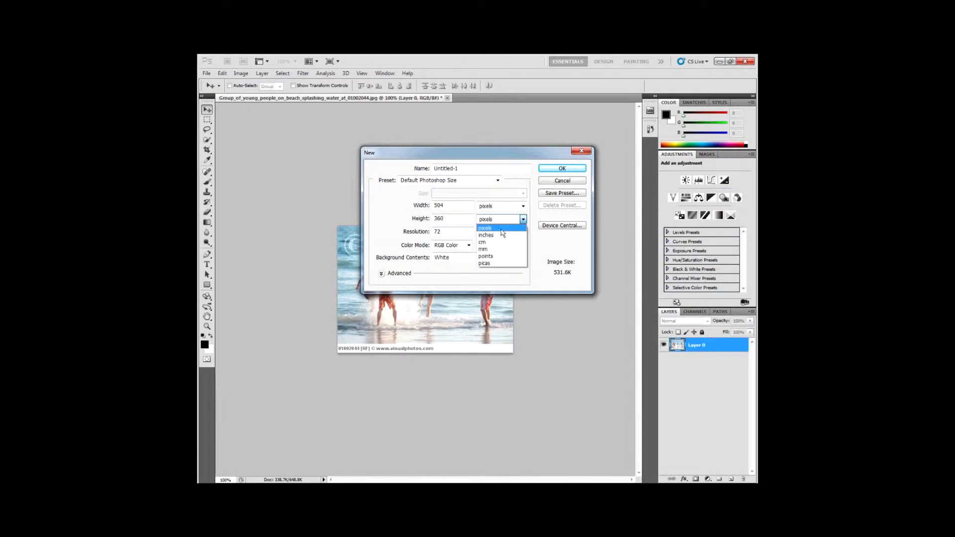
click(497, 228)
click(572, 182)
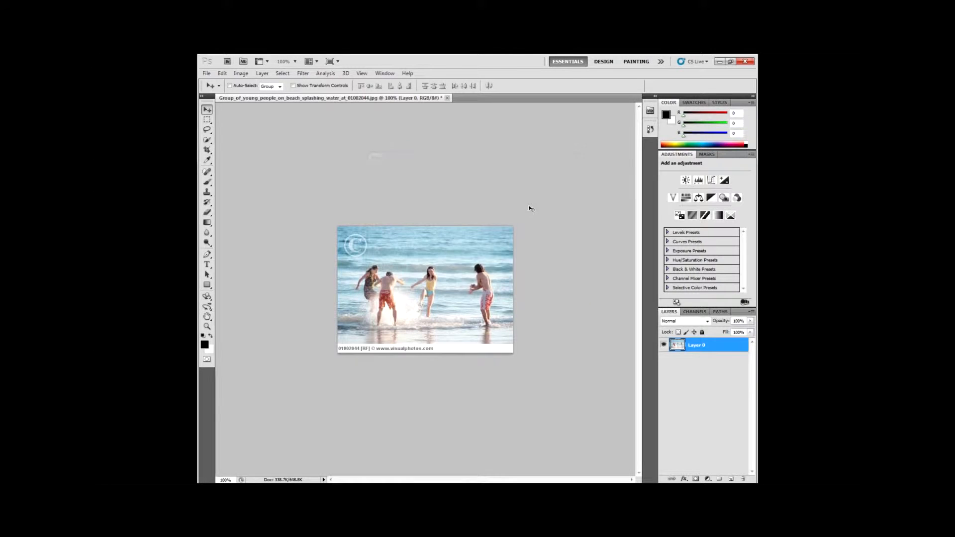
Select most of the beach photo with a rectangular marquee just inside its edges, above the caption strip
click(207, 119)
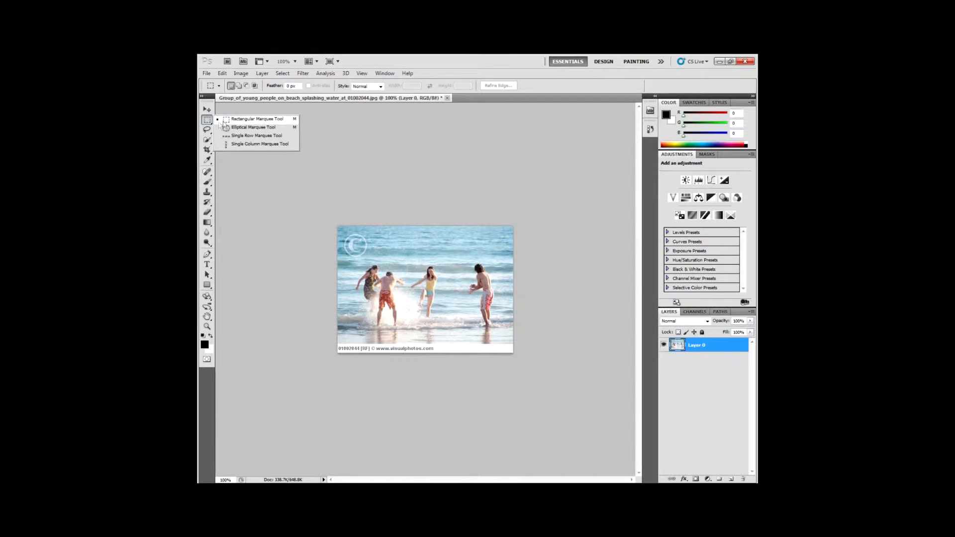
click(226, 121)
drag(344, 228, 507, 337)
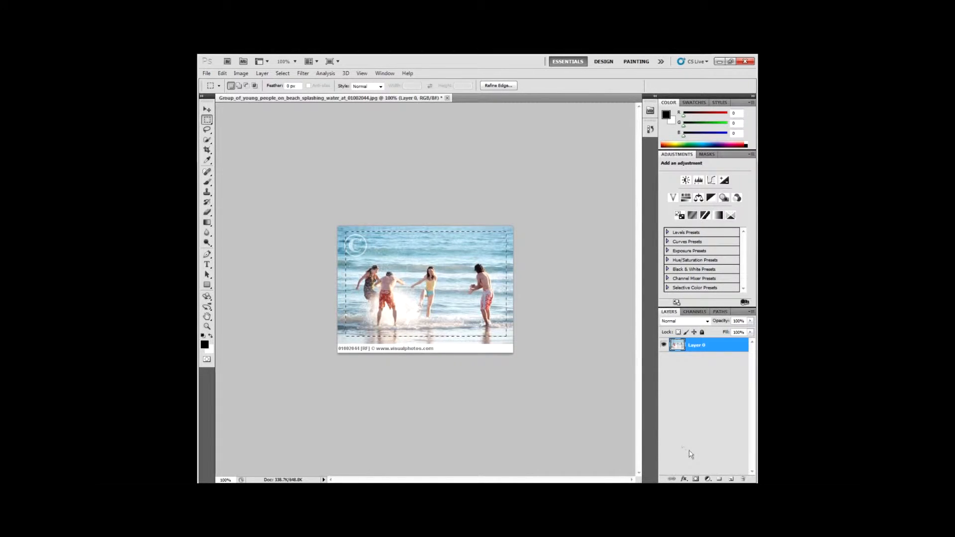
Try out shadow, stroke, pattern overlay and color overlay effects on the photo layer, and discard the layer style changes
click(683, 479)
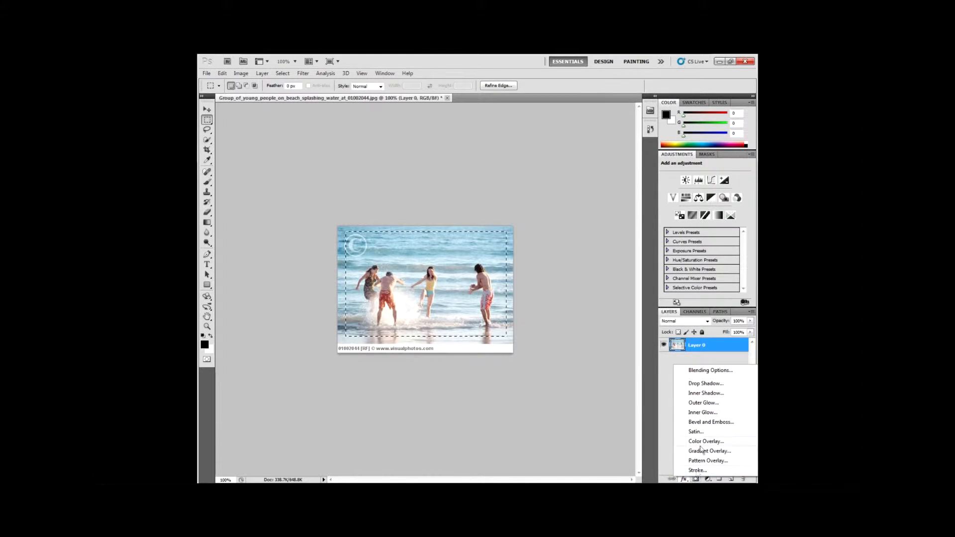
click(701, 370)
drag(413, 137, 586, 166)
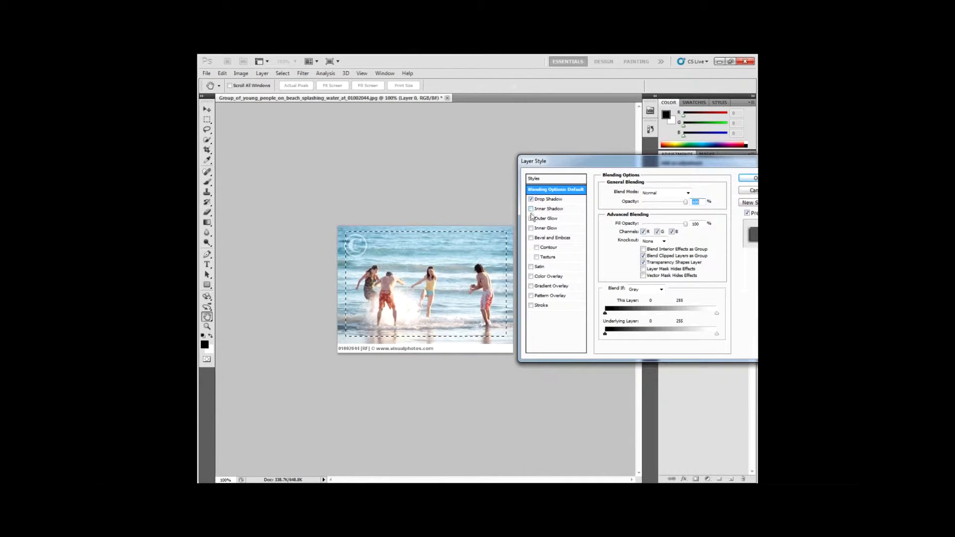
click(531, 306)
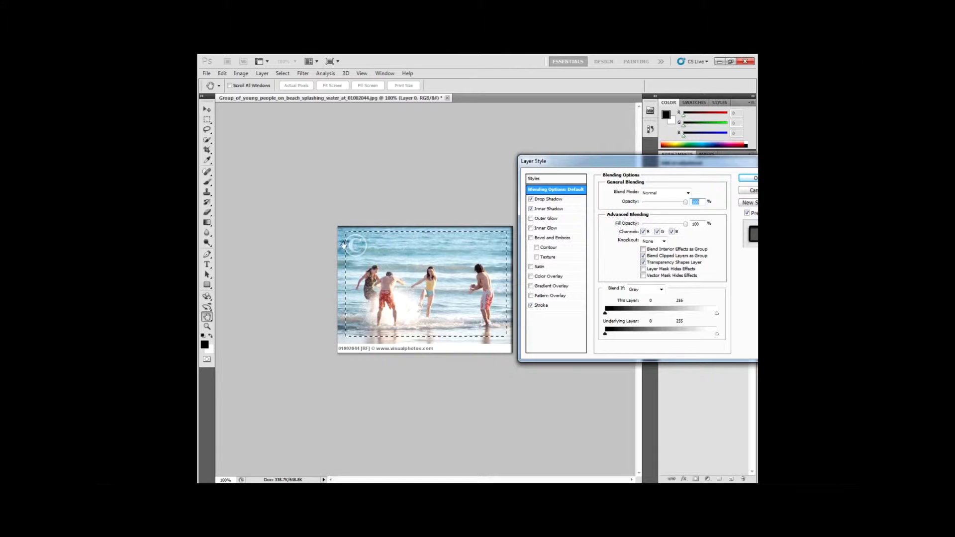
click(531, 295)
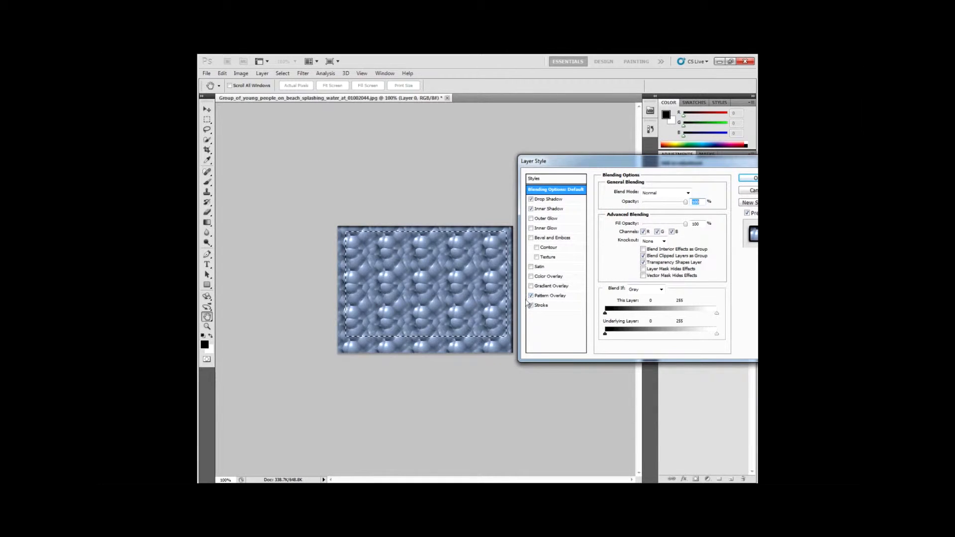
click(531, 296)
click(531, 287)
click(532, 277)
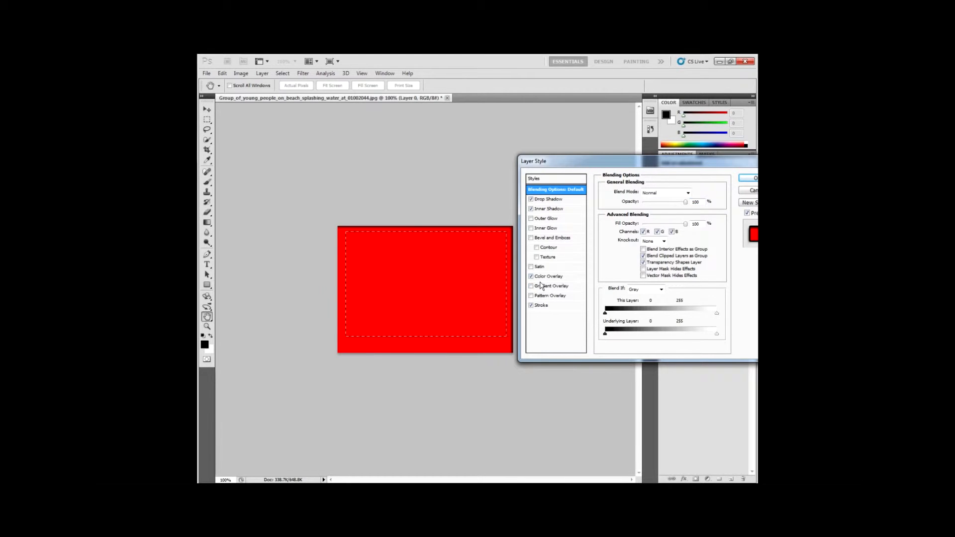
click(531, 277)
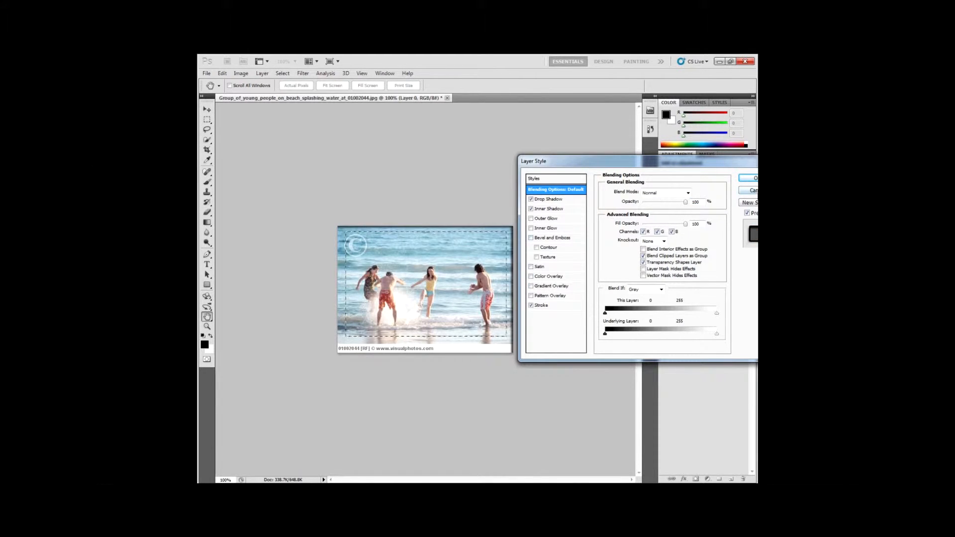
click(748, 190)
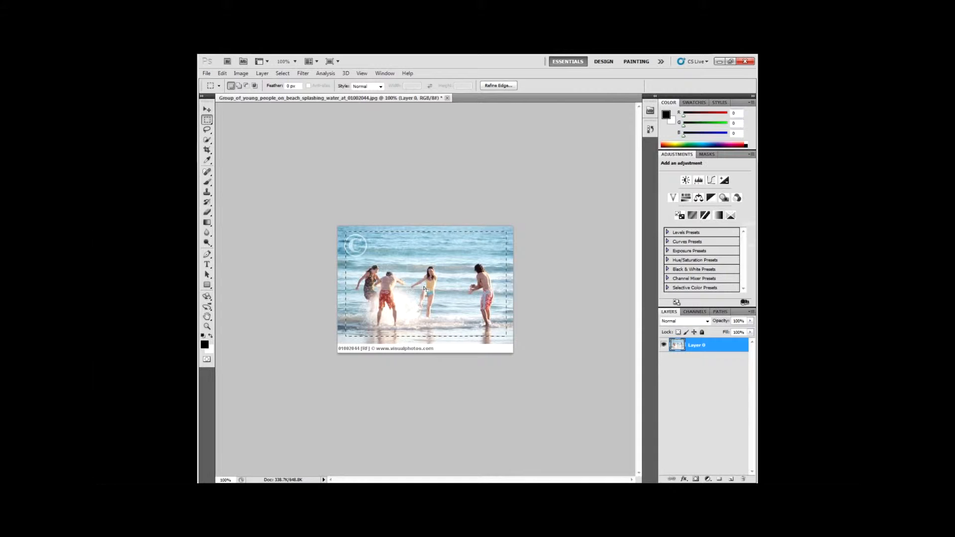
Duplicate Layer 0 within the same document as Layer 0 copy
right_click(699, 347)
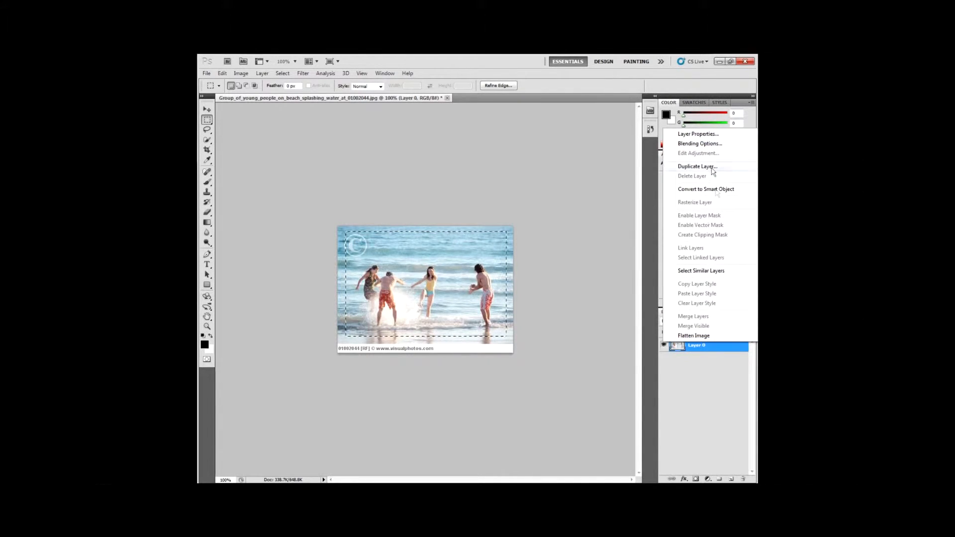
click(690, 167)
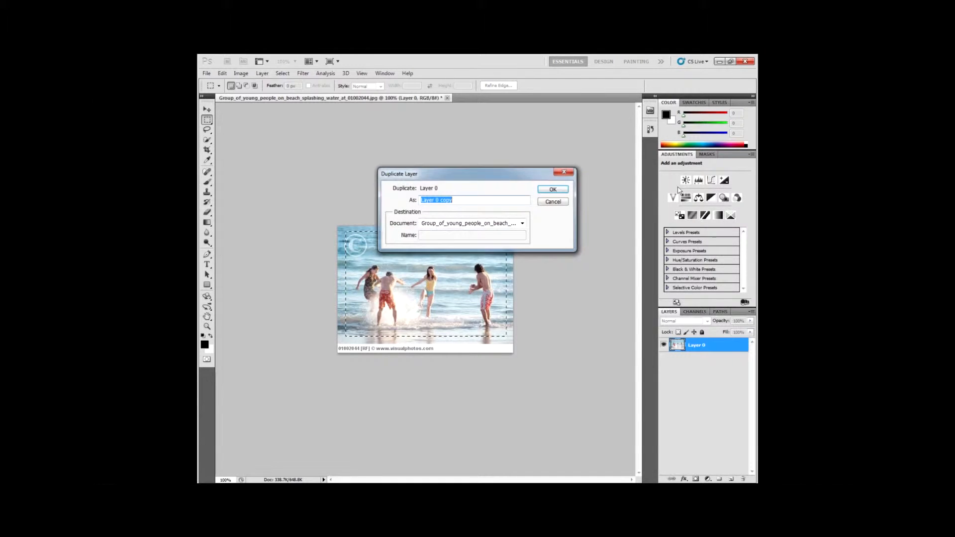
click(556, 191)
Outline the man standing on the right side of the photo with the Magnetic Lasso to select him
click(207, 130)
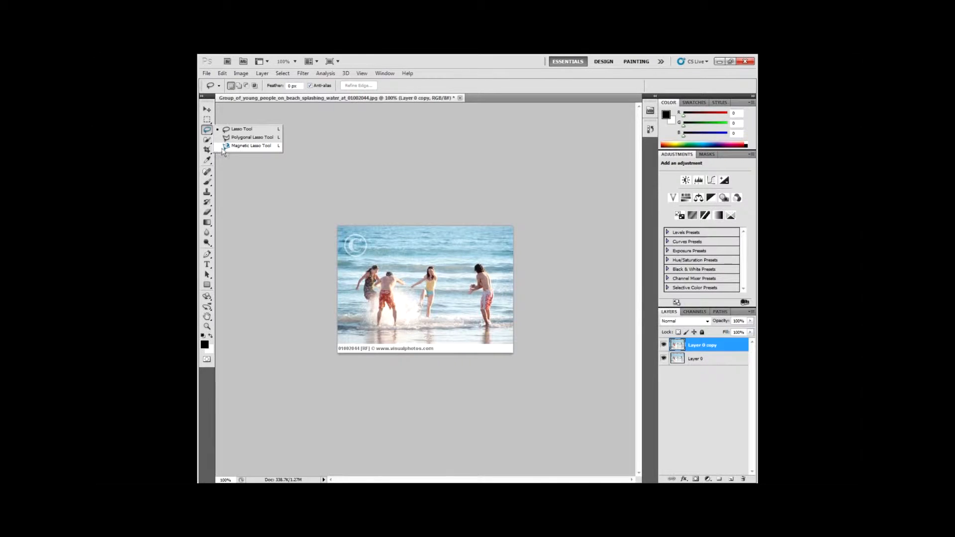
click(245, 146)
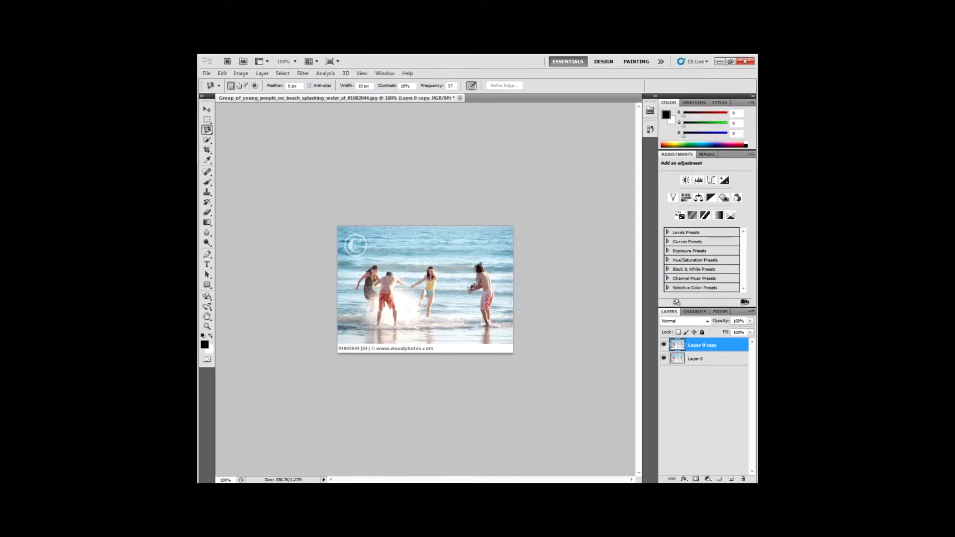
click(486, 285)
click(480, 264)
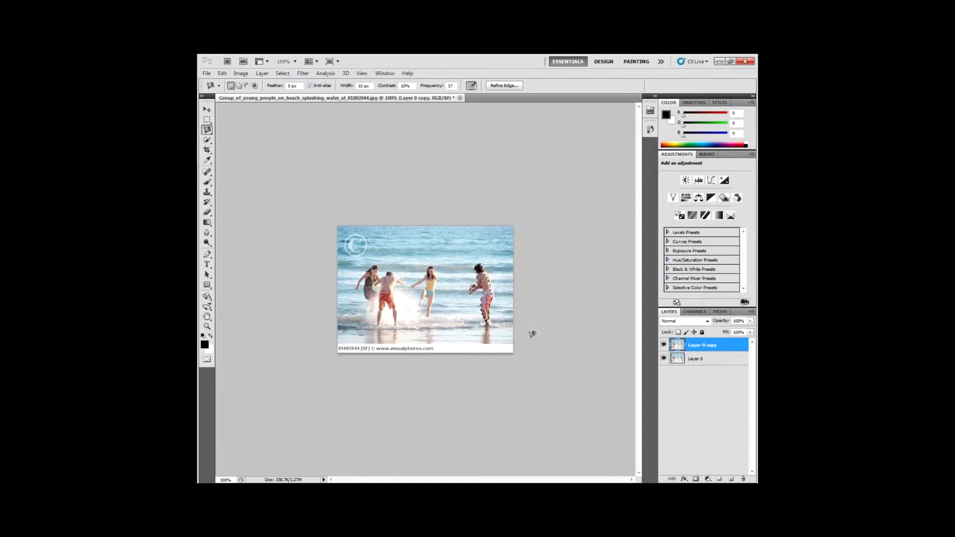
Move the selected man slightly left and down over the photo, and deselect him
key(v)
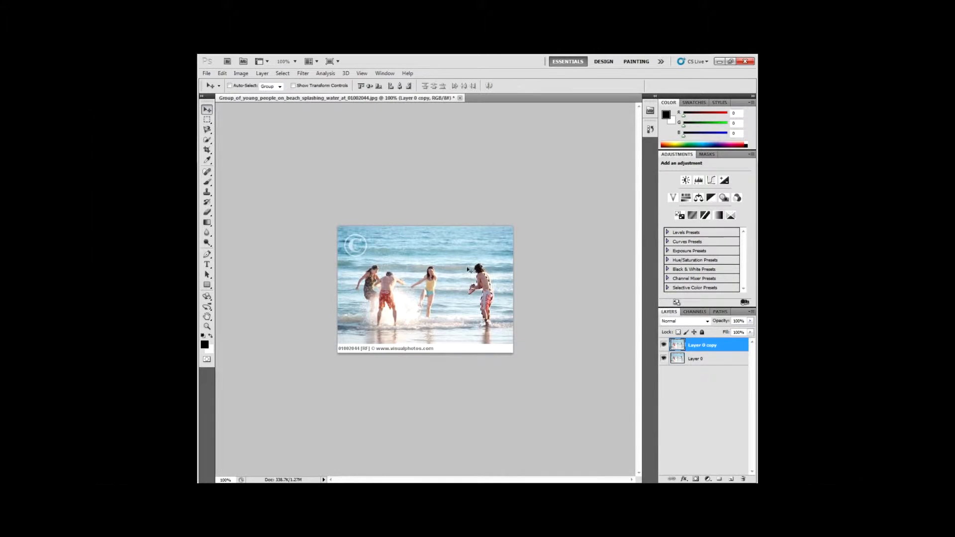
mouse_move(486, 292)
mouse_down()
mouse_move(392, 254)
mouse_move(305, 155)
mouse_move(383, 284)
mouse_move(462, 283)
mouse_move(481, 298)
mouse_up()
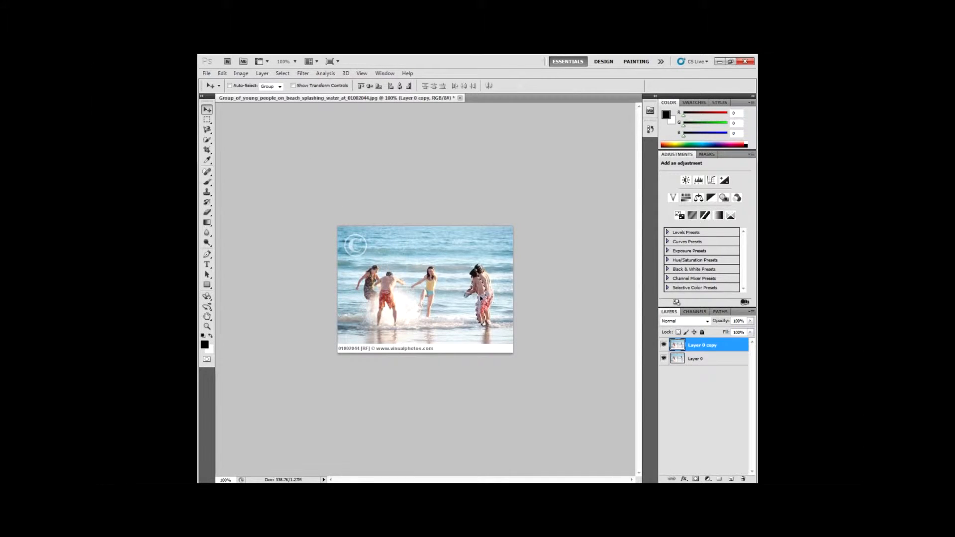
click(283, 73)
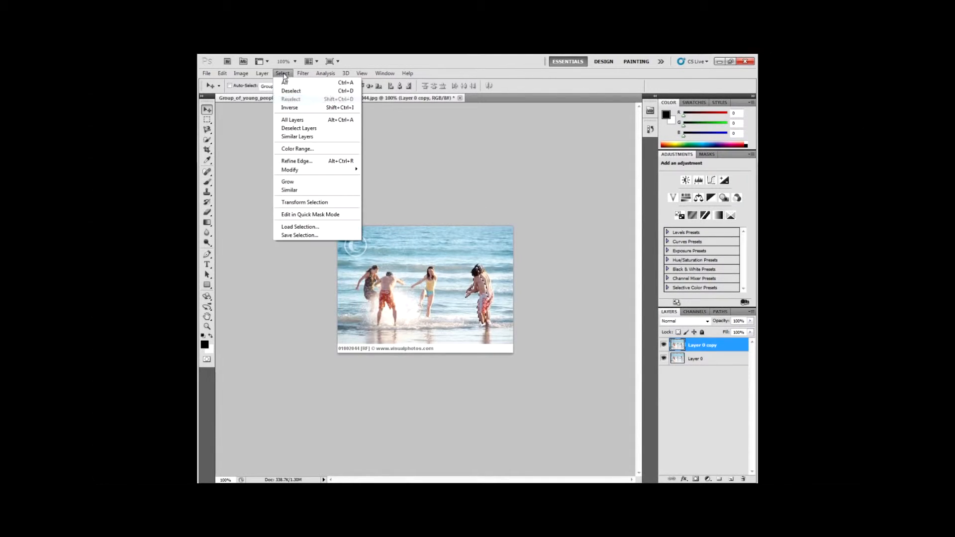
click(291, 91)
Crop the image closely around the four people, cutting away the outer sea area and the caption strip
click(207, 149)
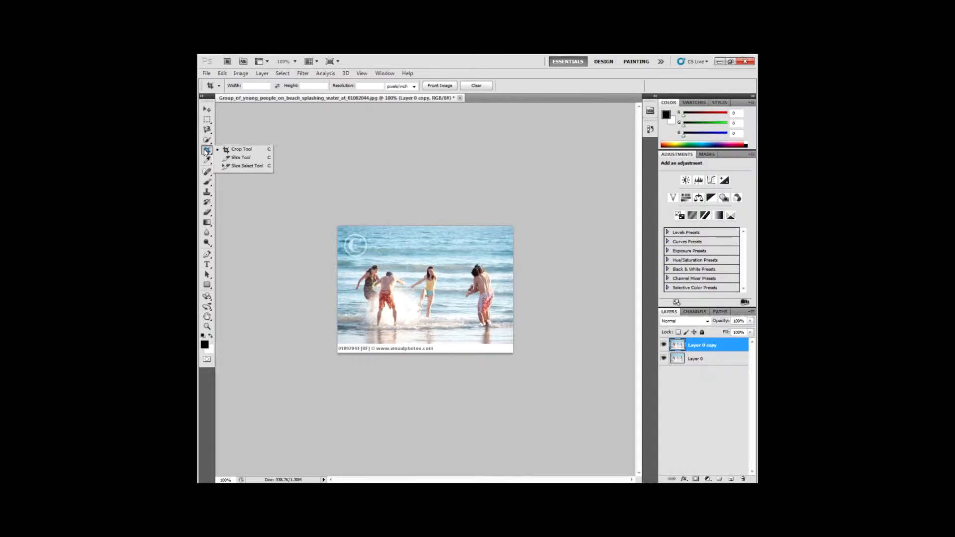
click(260, 151)
drag(379, 249, 493, 322)
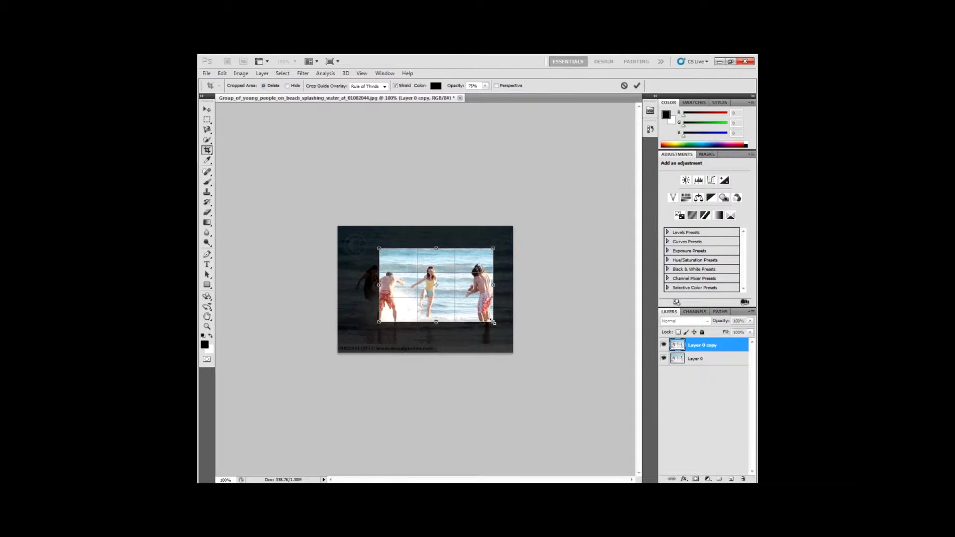
drag(382, 253, 357, 253)
drag(495, 323, 505, 331)
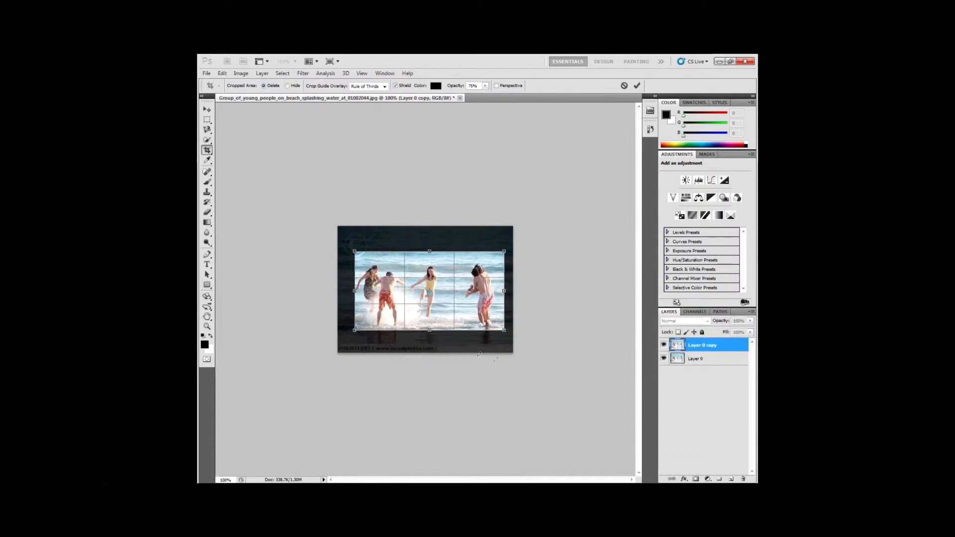
click(207, 108)
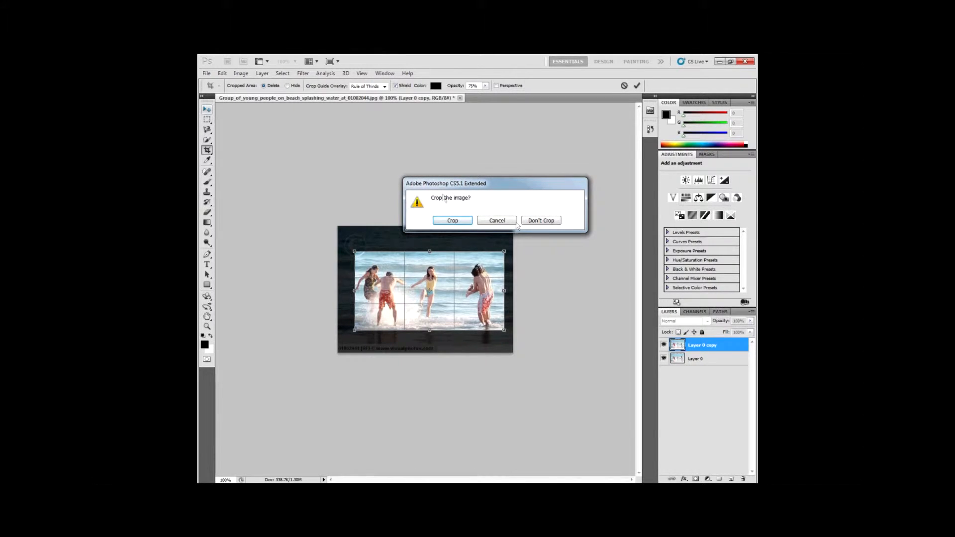
click(452, 220)
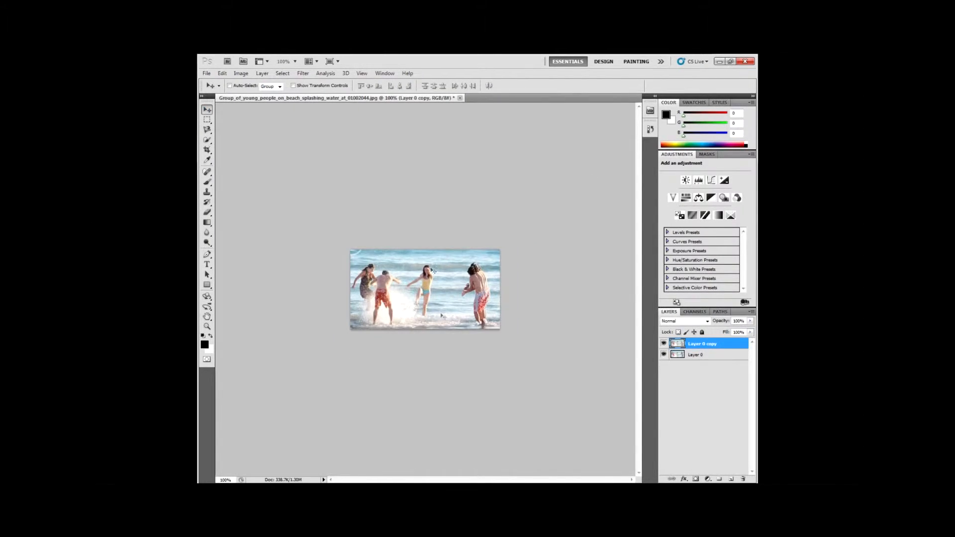
Sample several colors from the photo with the Eyedropper, ending with a light blue from the sea as the foreground color
click(207, 162)
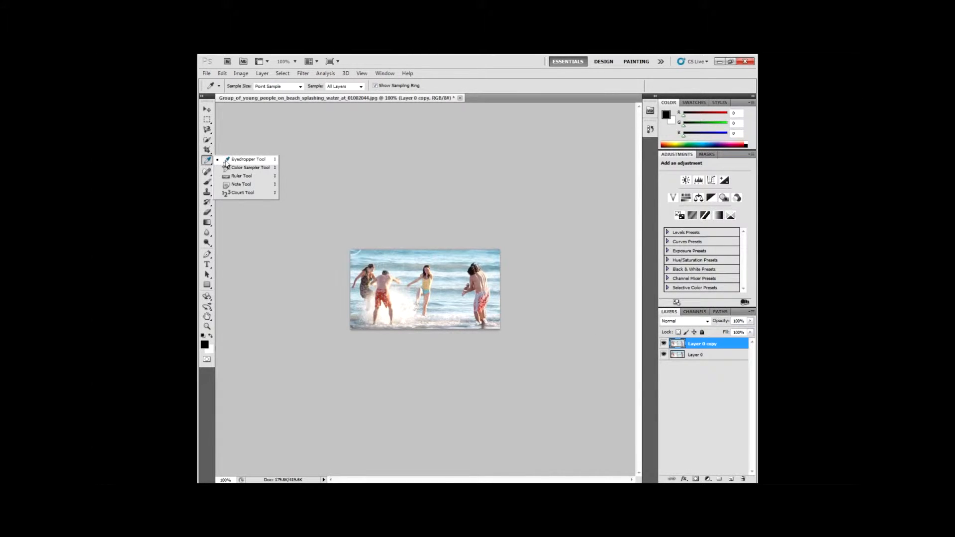
click(247, 159)
drag(401, 267, 388, 289)
drag(385, 293, 404, 302)
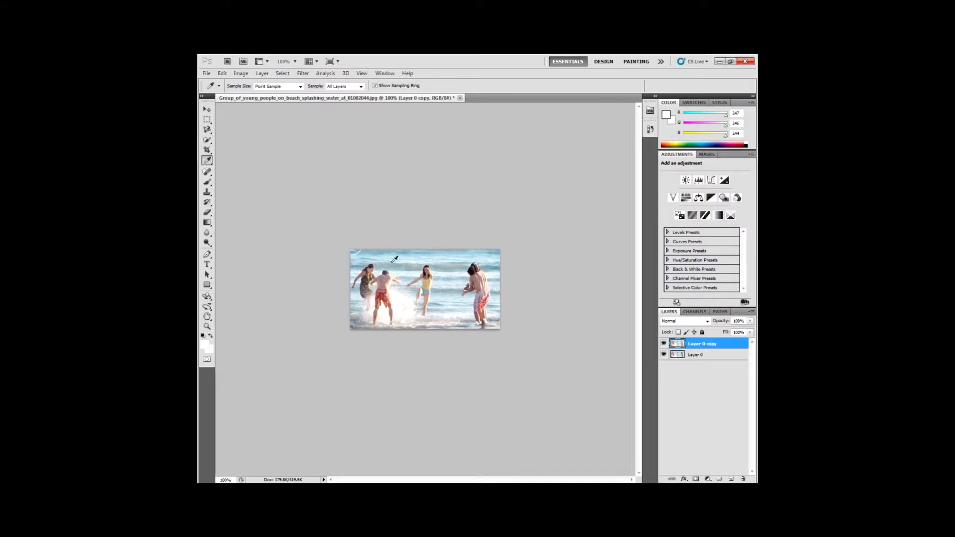
mouse_move(394, 258)
mouse_down()
mouse_move(450, 262)
mouse_move(402, 258)
mouse_up()
Darken the people in the photo with the Burn tool, using the Midtones range and 50% exposure
key(j)
click(208, 243)
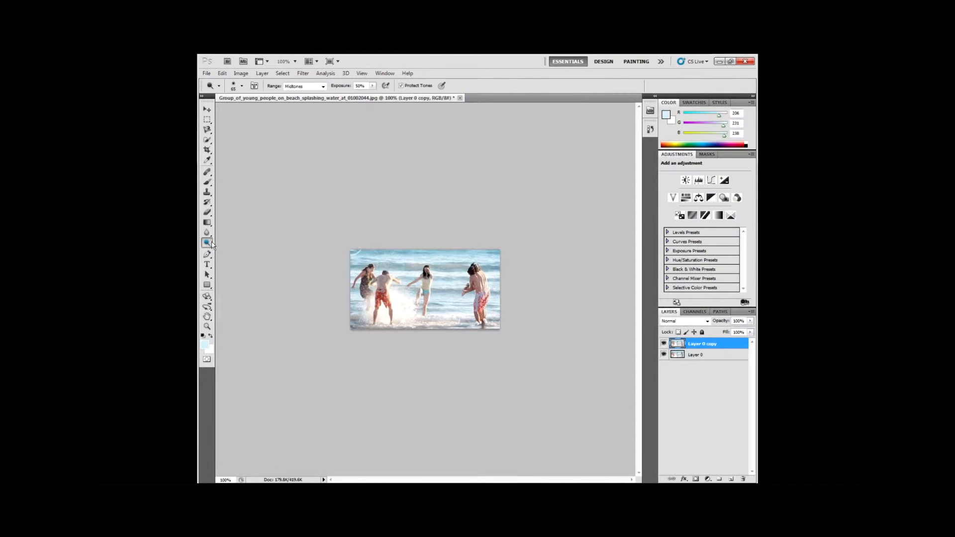
click(235, 251)
mouse_move(384, 280)
mouse_down()
mouse_move(383, 316)
mouse_move(385, 261)
mouse_move(364, 273)
mouse_move(367, 292)
mouse_up()
drag(424, 269, 425, 306)
mouse_move(460, 261)
mouse_down()
mouse_move(474, 314)
mouse_move(483, 261)
mouse_up()
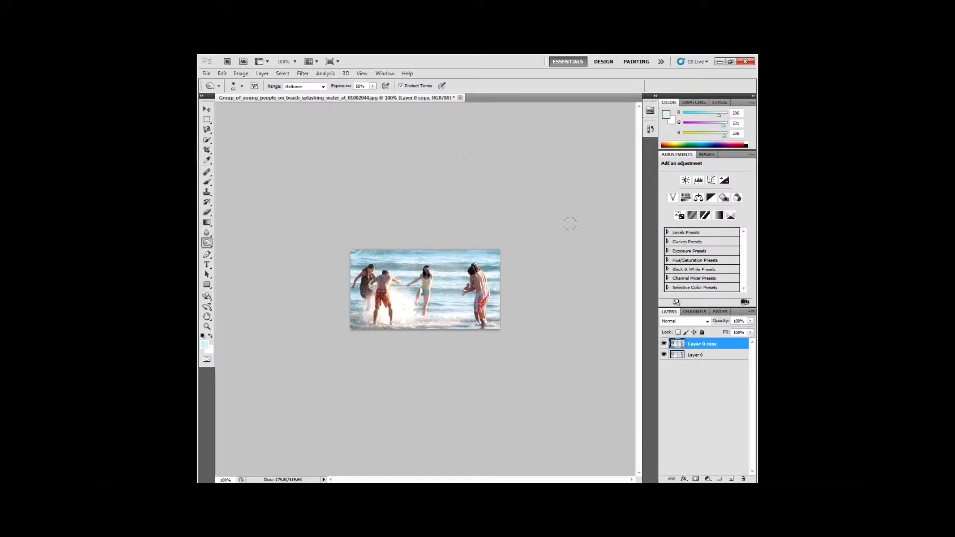
Sharpen the woman in the middle of the photo with the Sharpen tool at 50% strength
click(207, 232)
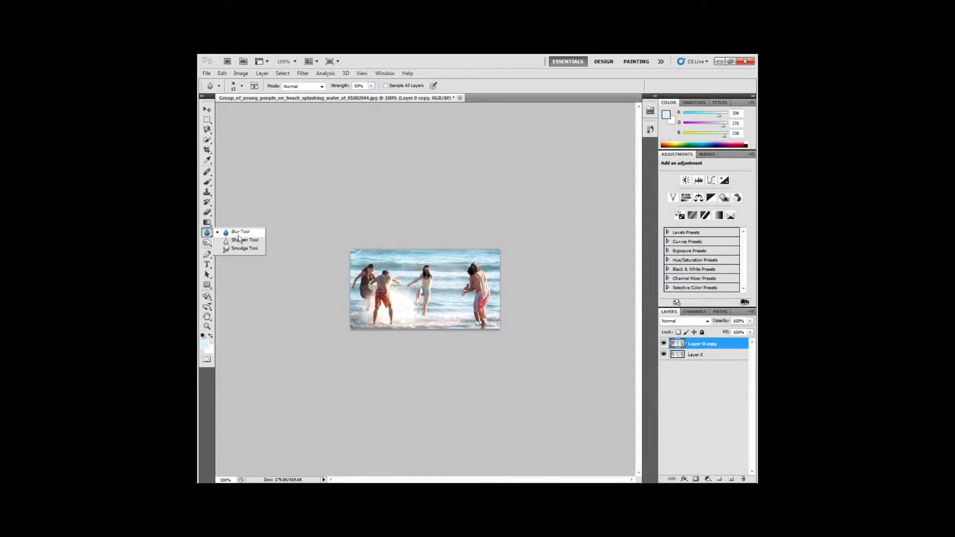
click(245, 231)
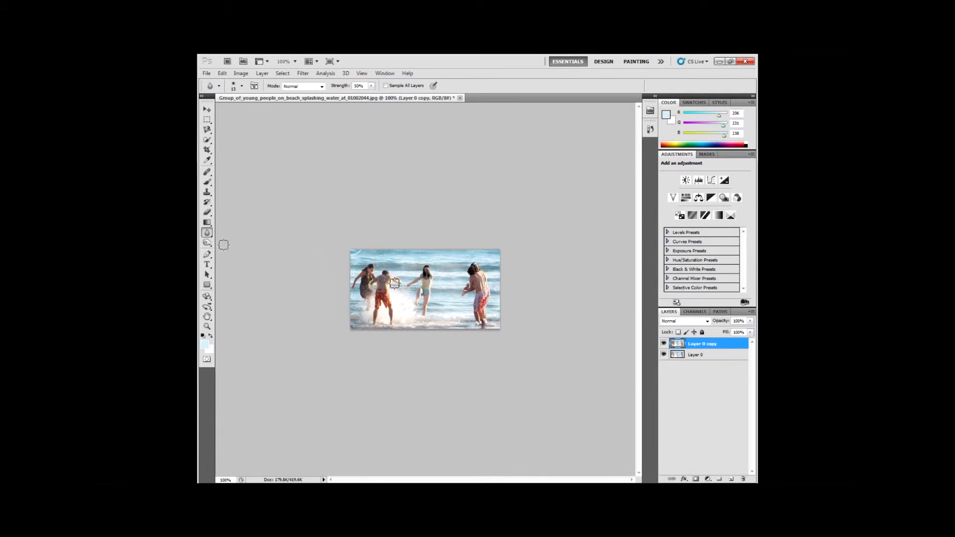
drag(214, 231, 238, 242)
mouse_move(439, 287)
mouse_down()
mouse_move(420, 328)
mouse_move(438, 256)
mouse_move(423, 316)
mouse_move(436, 274)
mouse_move(430, 319)
mouse_move(433, 303)
mouse_move(418, 314)
mouse_move(435, 269)
mouse_move(427, 314)
mouse_move(440, 282)
mouse_move(413, 308)
mouse_move(367, 307)
mouse_move(383, 312)
mouse_move(392, 267)
mouse_up()
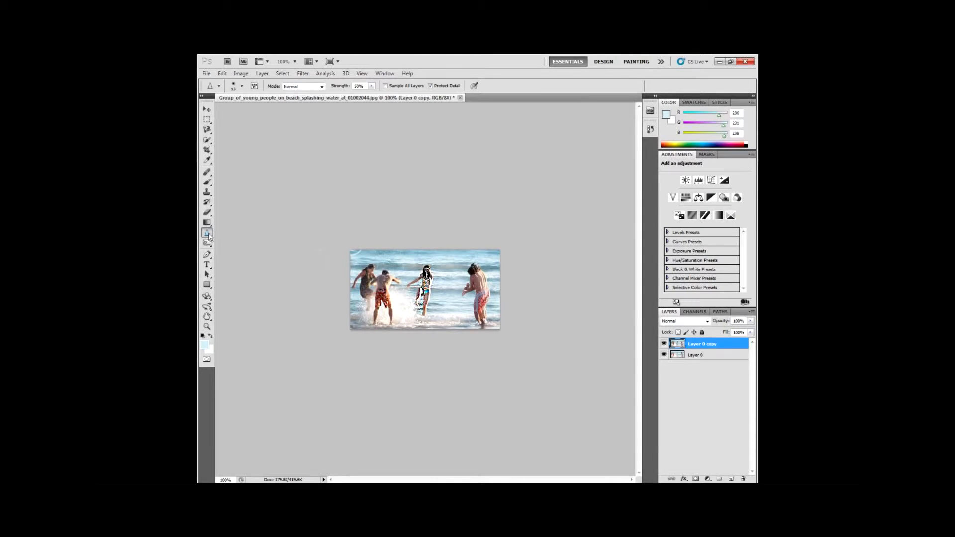
Soften the man in red shorts with the Blur tool
drag(208, 234, 227, 234)
click(239, 232)
mouse_move(387, 294)
mouse_down()
mouse_move(395, 280)
mouse_move(378, 316)
mouse_move(390, 264)
mouse_move(375, 310)
mouse_move(382, 322)
mouse_move(393, 271)
mouse_move(392, 290)
mouse_up()
Cover Layer 0 copy with a linear Foreground to Background gradient from light blue to white, drawn diagonally across the photo
click(208, 224)
right_click(209, 225)
click(269, 224)
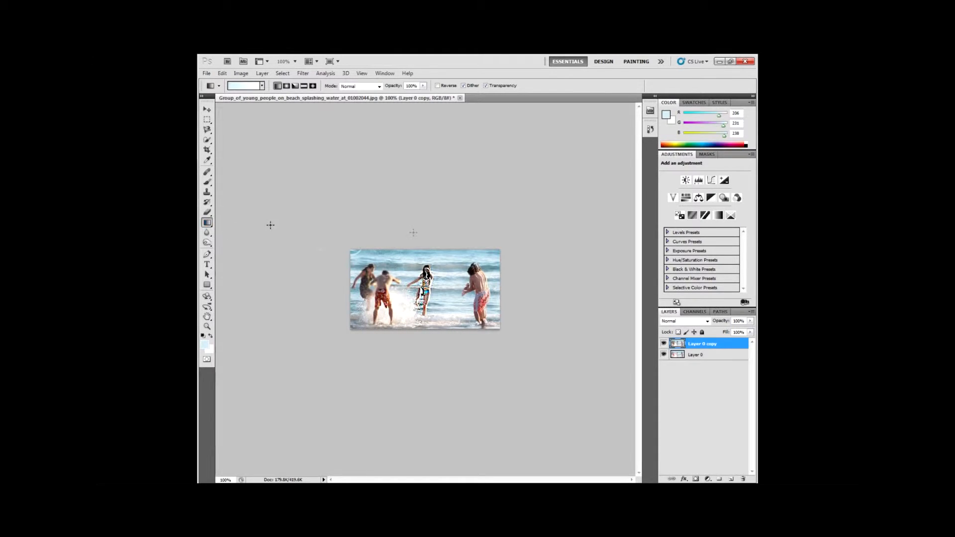
click(262, 85)
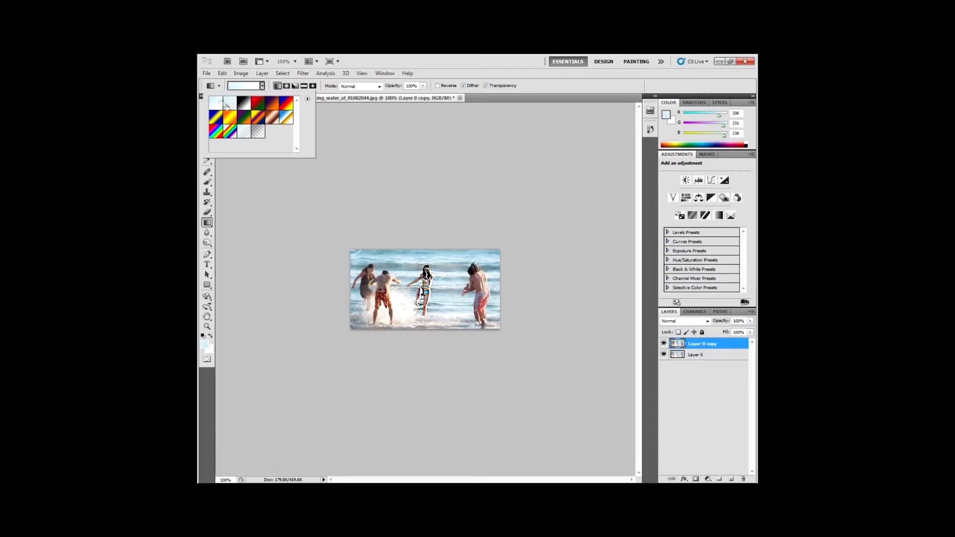
click(246, 87)
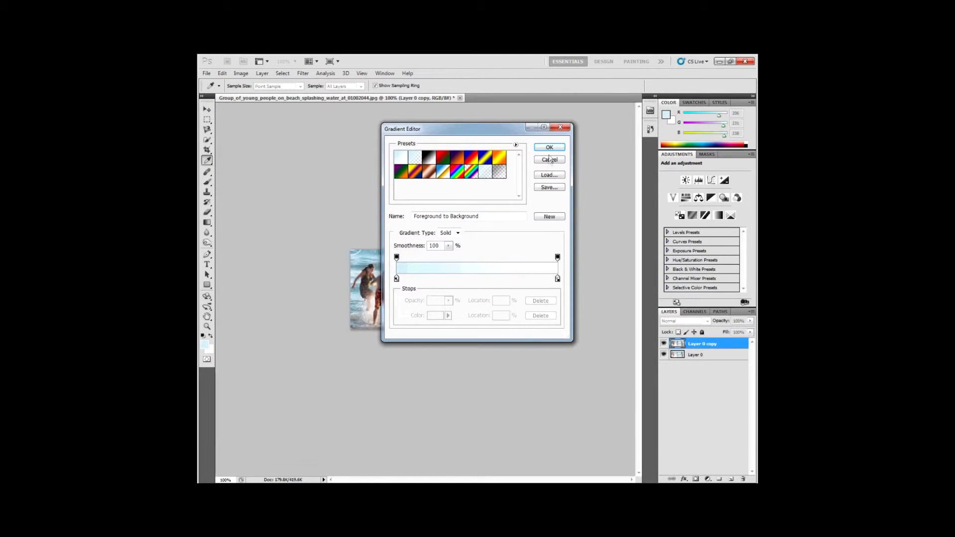
click(549, 160)
mouse_move(383, 256)
mouse_down()
mouse_move(491, 327)
mouse_move(390, 263)
mouse_up()
drag(405, 272, 569, 342)
drag(476, 306, 321, 232)
drag(573, 326, 380, 266)
Move Layer 0 above the gradient layer and erase a strip of sea along the photo's upper edge with the Eraser tool
click(694, 354)
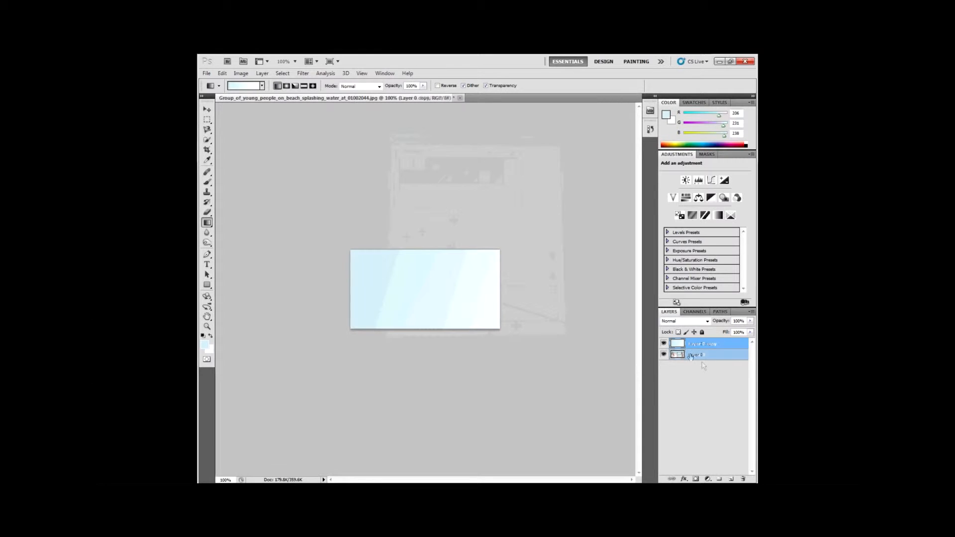
drag(698, 342, 698, 341)
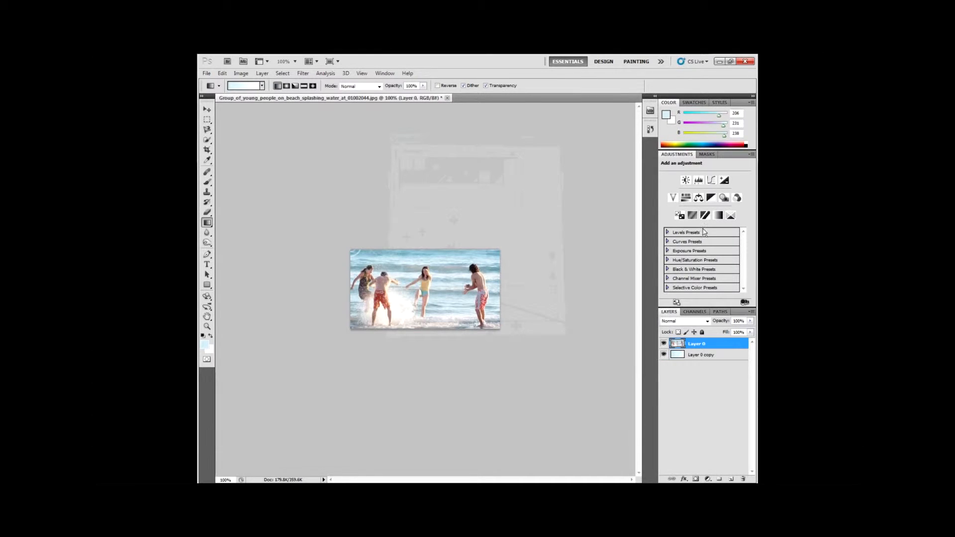
click(207, 211)
click(234, 213)
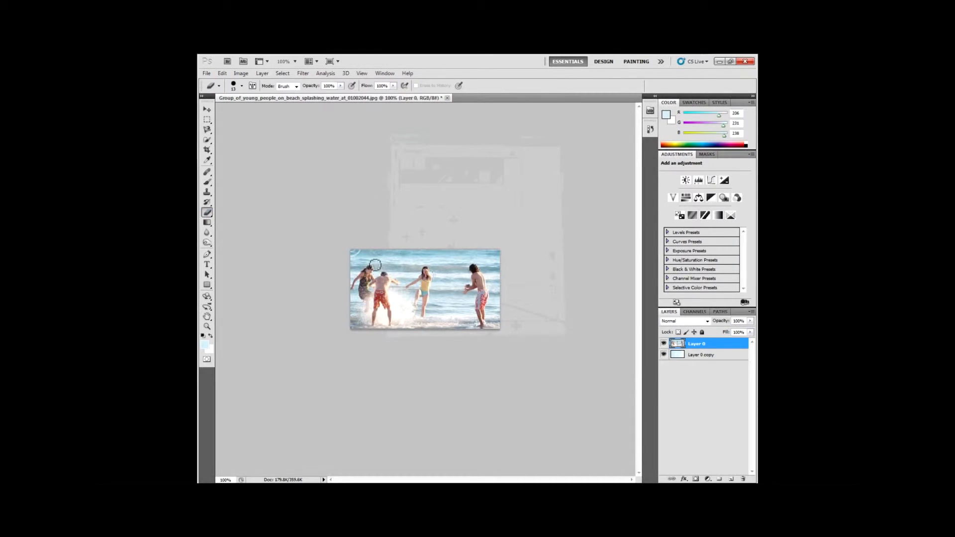
mouse_move(419, 267)
mouse_down()
mouse_move(372, 254)
mouse_move(427, 260)
mouse_up()
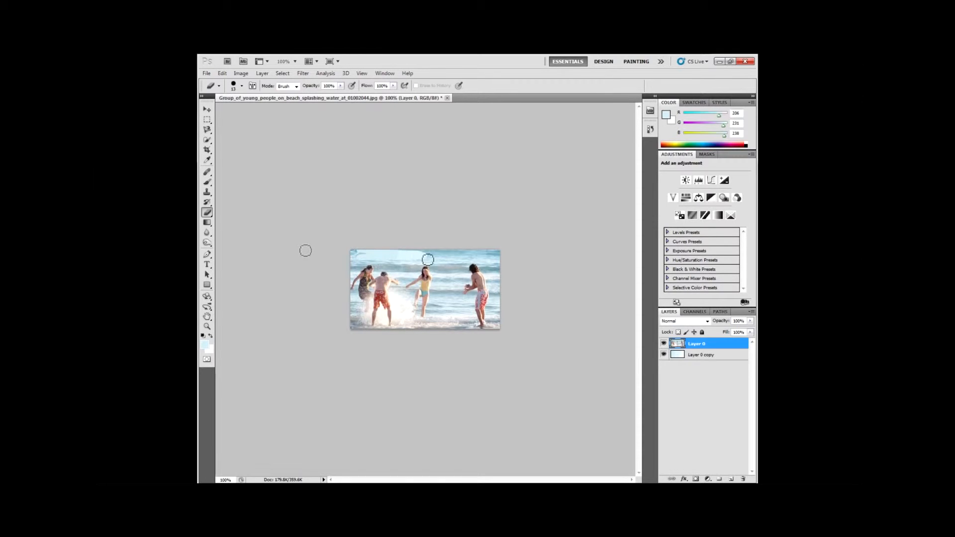
Switch to the Magic Eraser tool, followed by the Background Eraser tool
click(209, 212)
click(238, 232)
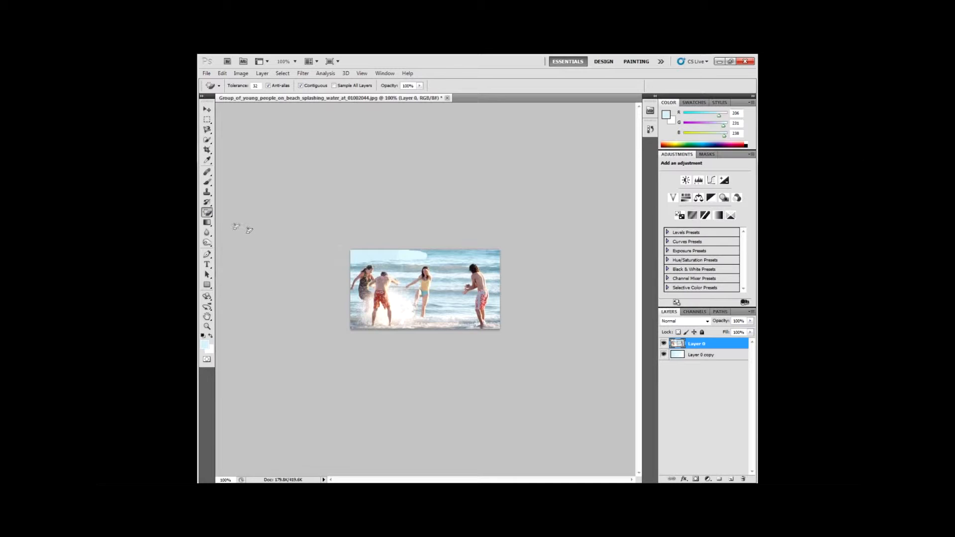
click(208, 213)
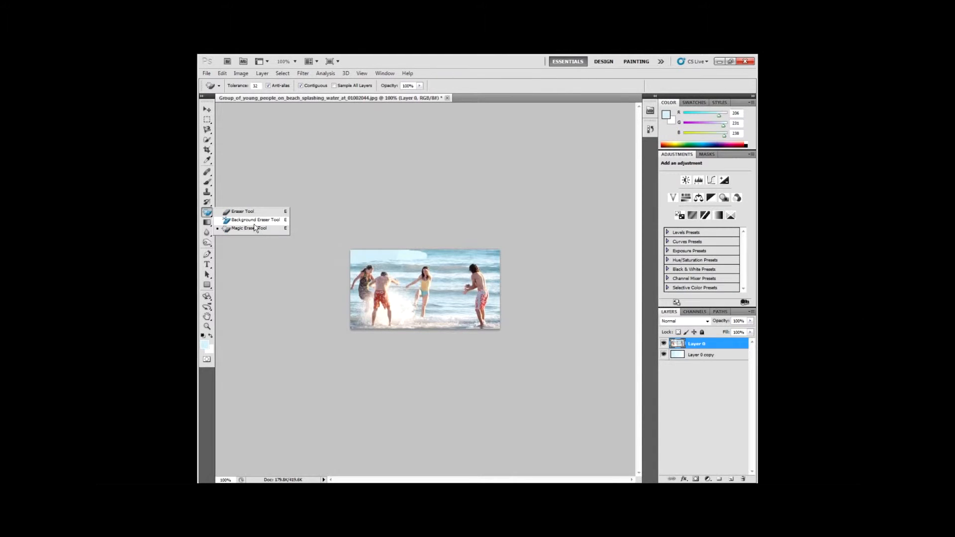
click(245, 220)
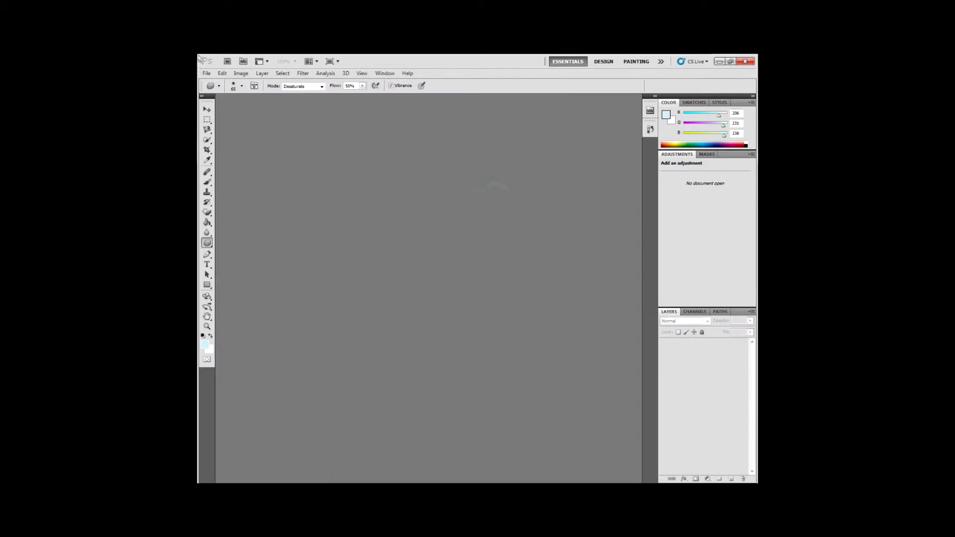
Open the PeopleRunningOnBeach JPEG image from the Desktop folder
click(206, 73)
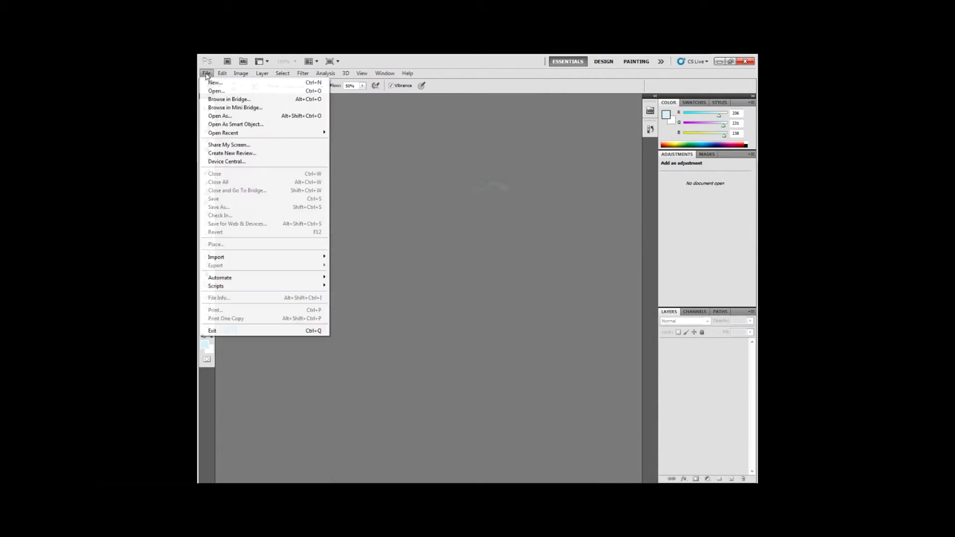
click(224, 91)
click(376, 176)
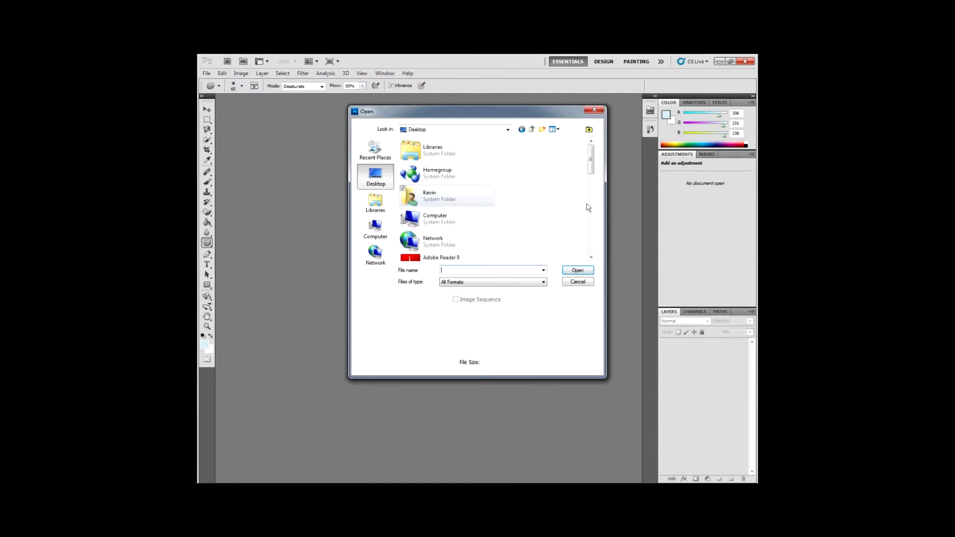
drag(596, 165, 590, 239)
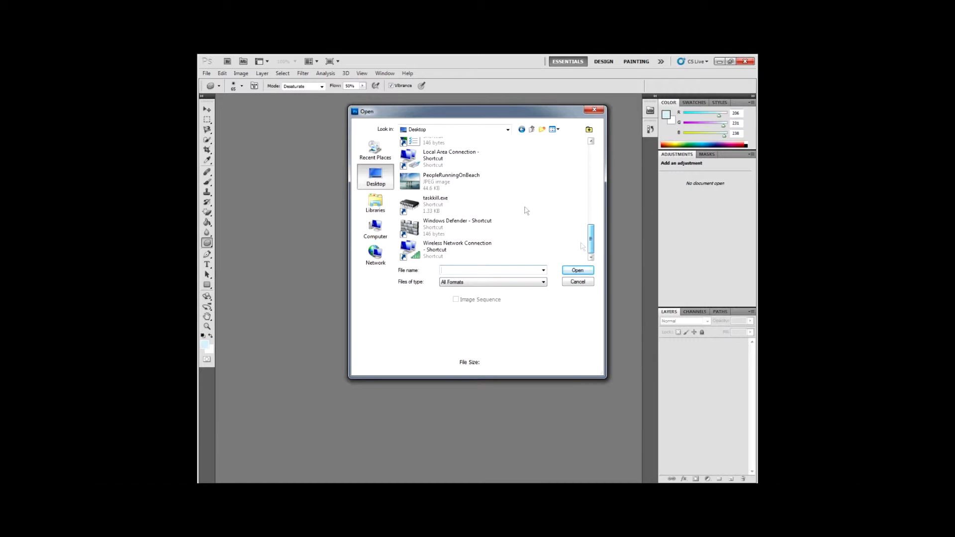
click(467, 184)
click(584, 273)
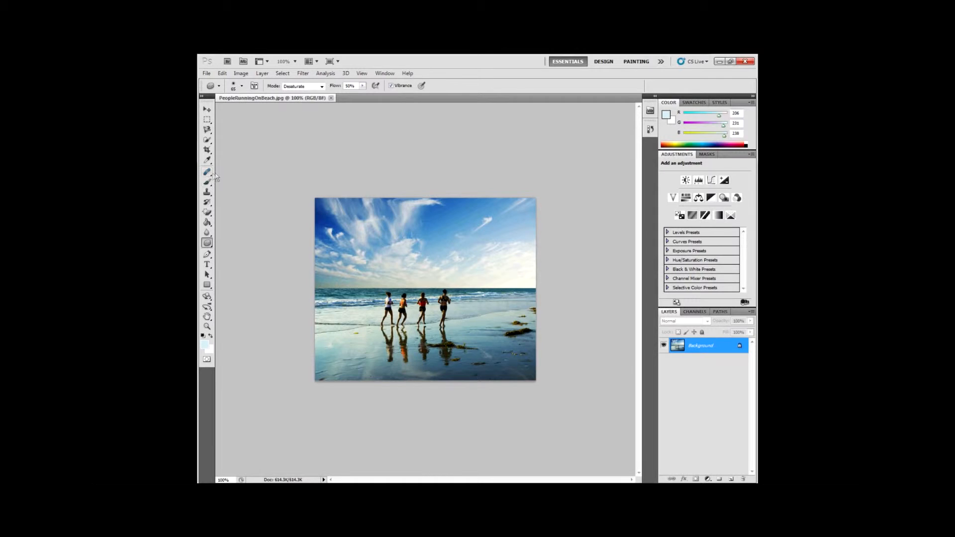
Paint out the leftmost runner with the Clone Stamp tool, using the surrounding sea and sand as the source
click(207, 192)
click(236, 193)
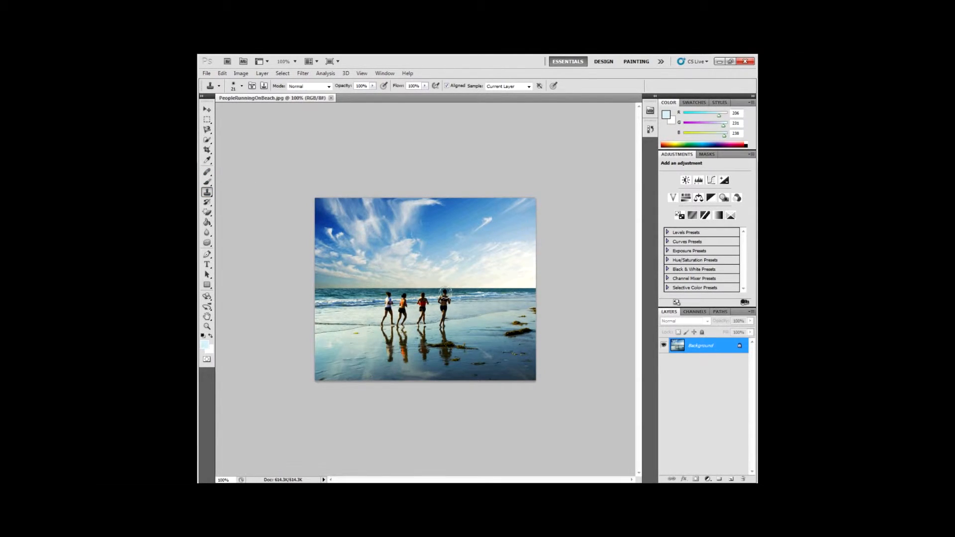
key(super)
key(super)
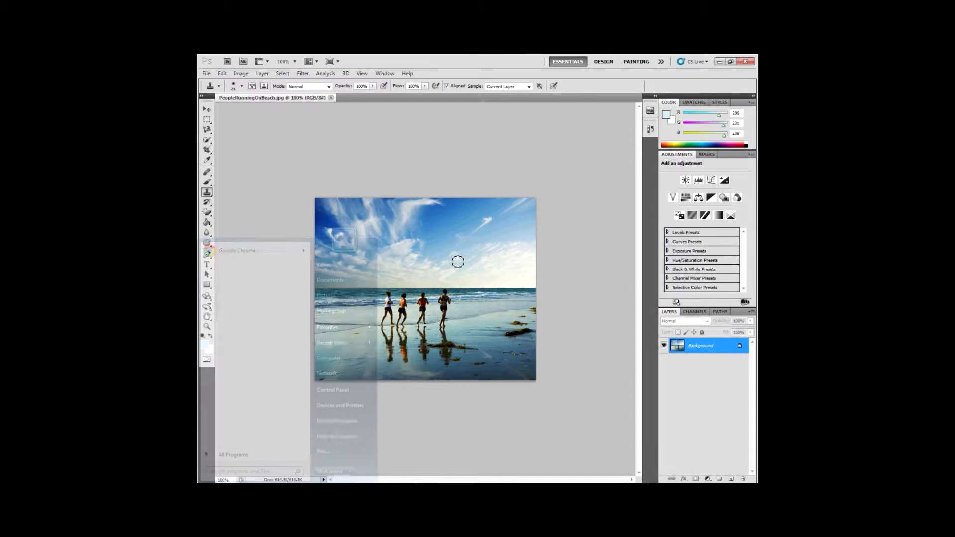
key(alt)
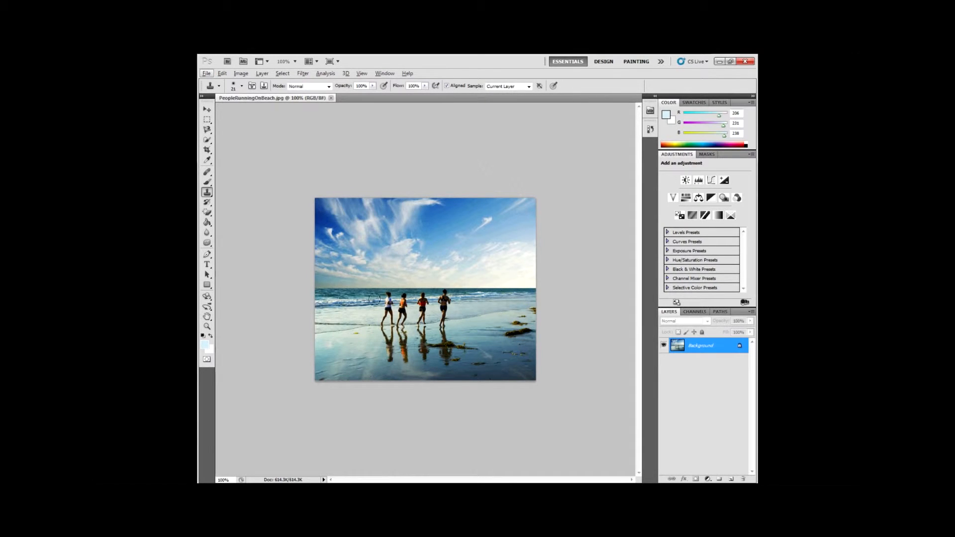
key(alt)
key(alt)
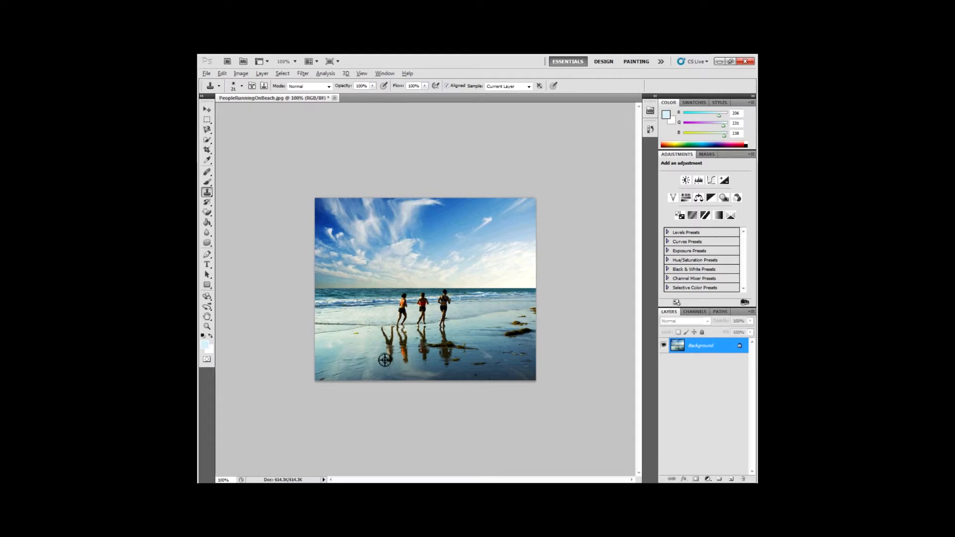
Clone nearby wet sand over the removed runner's reflection, resampling the source beside it between strokes
alt+click(388, 365)
click(392, 361)
alt+click(389, 359)
click(393, 354)
alt+click(380, 339)
mouse_move(382, 330)
mouse_down()
mouse_move(397, 331)
mouse_move(387, 337)
mouse_up()
alt+click(380, 334)
alt+click(370, 335)
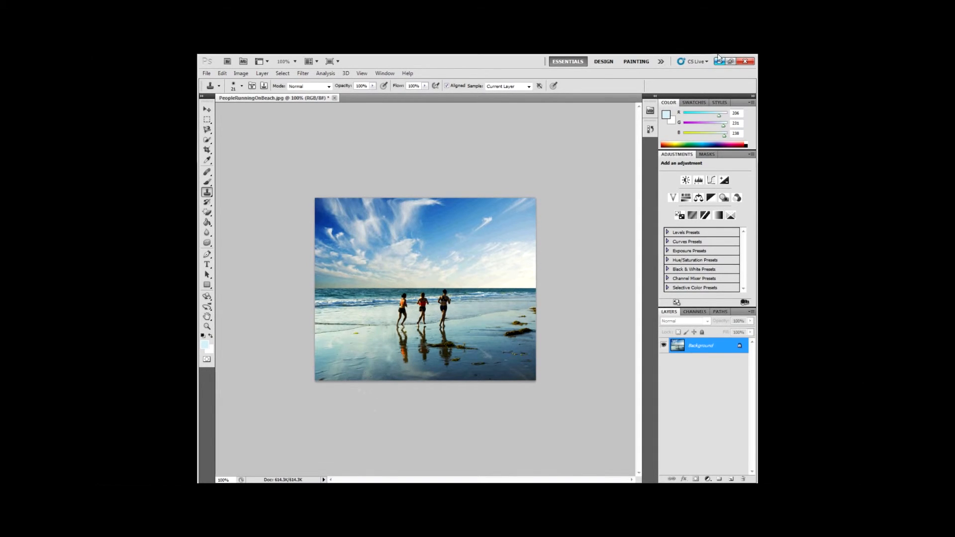
Float the edited photo in its own window and try to open the original PeopleRunningOnBeach image beside it
drag(319, 99, 359, 156)
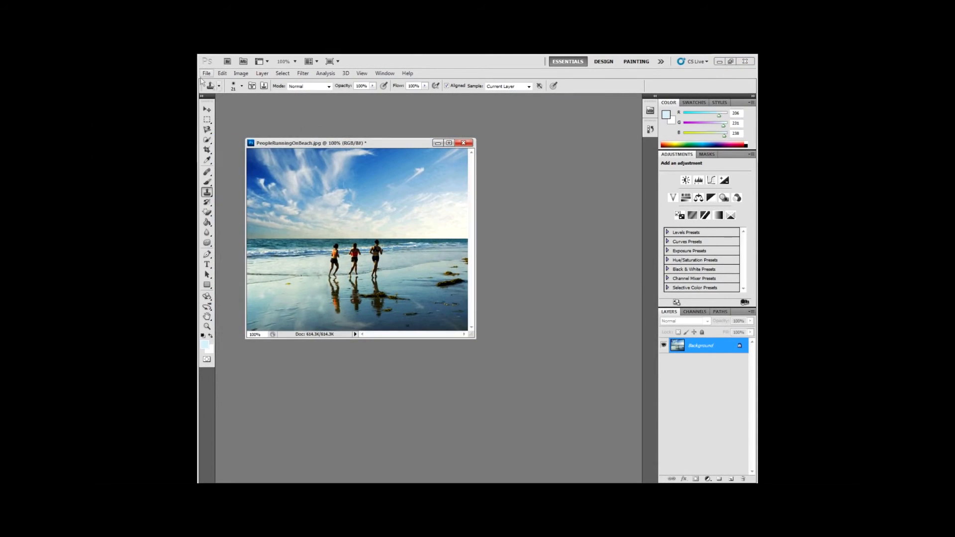
click(206, 73)
click(222, 93)
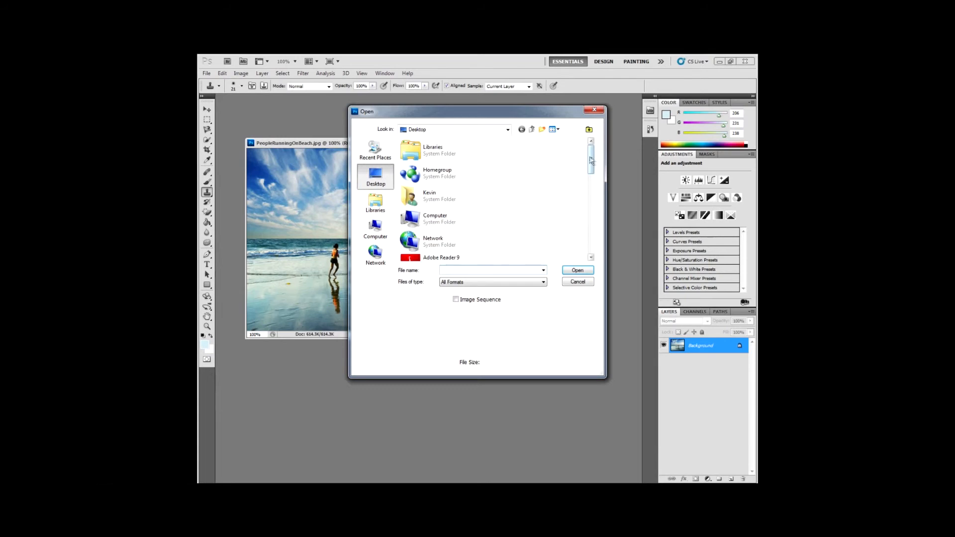
drag(591, 164, 592, 254)
click(451, 178)
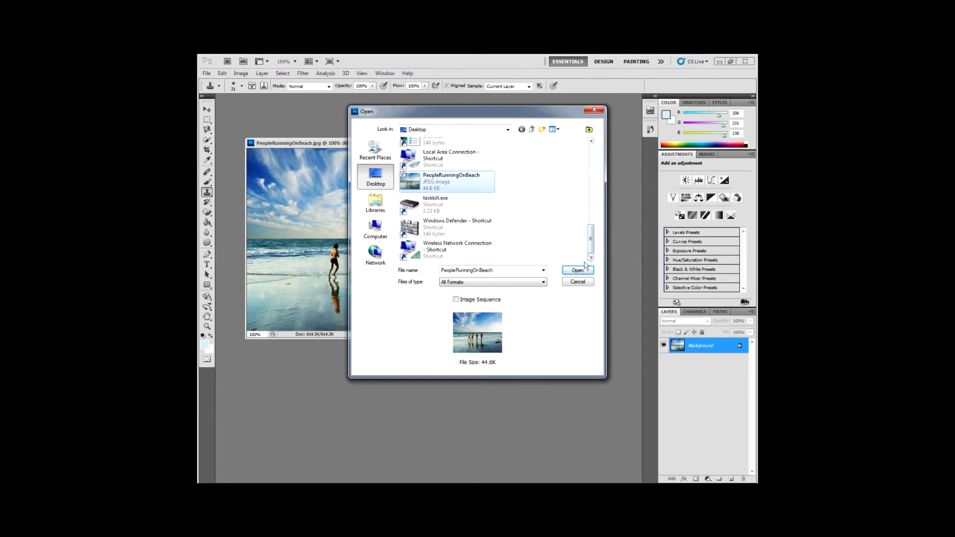
click(578, 270)
drag(320, 144, 344, 159)
Switch to the Windows desktop and try to open the original PeopleRunningOnBeach image from there
click(719, 61)
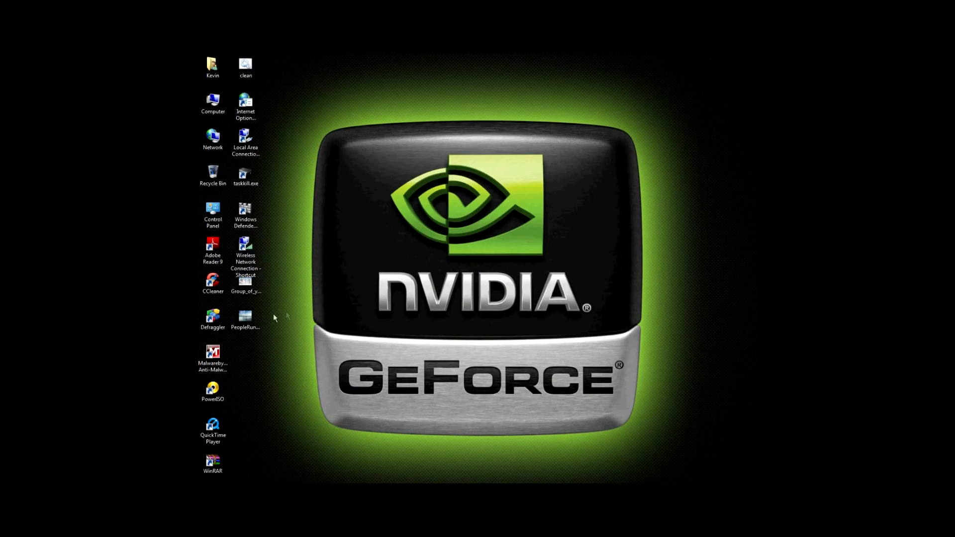
click(245, 319)
drag(245, 318, 551, 281)
double_click(551, 279)
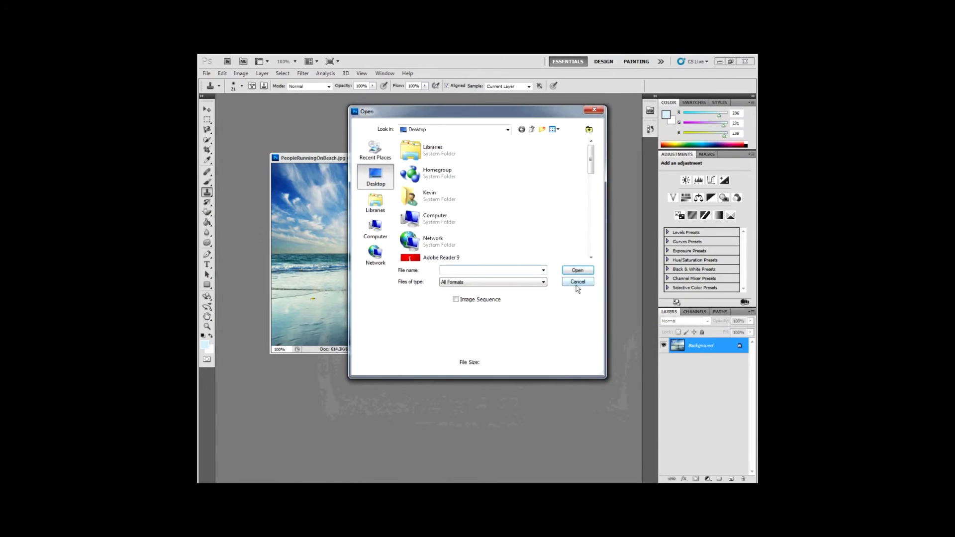
click(574, 285)
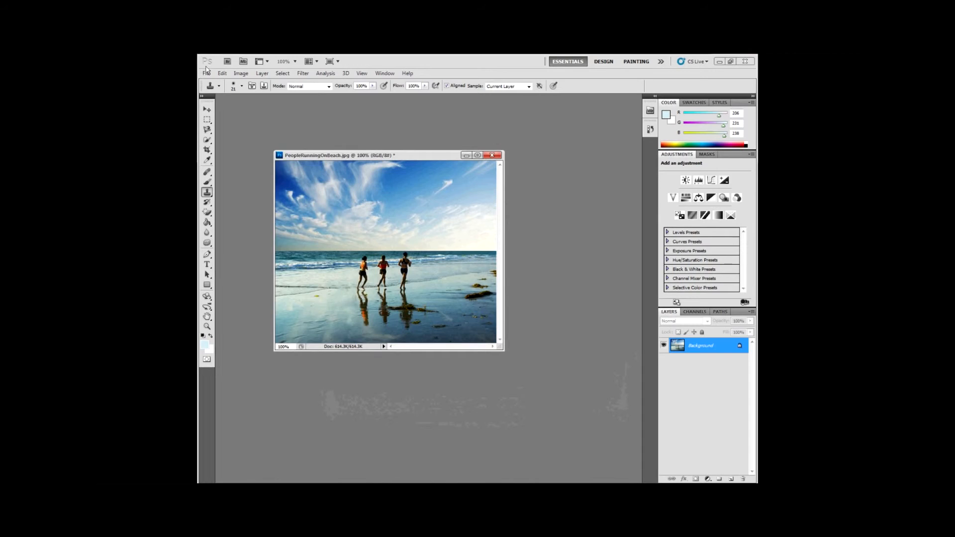
Save the retouched photo as 2.jpg and reposition its floating window
click(207, 73)
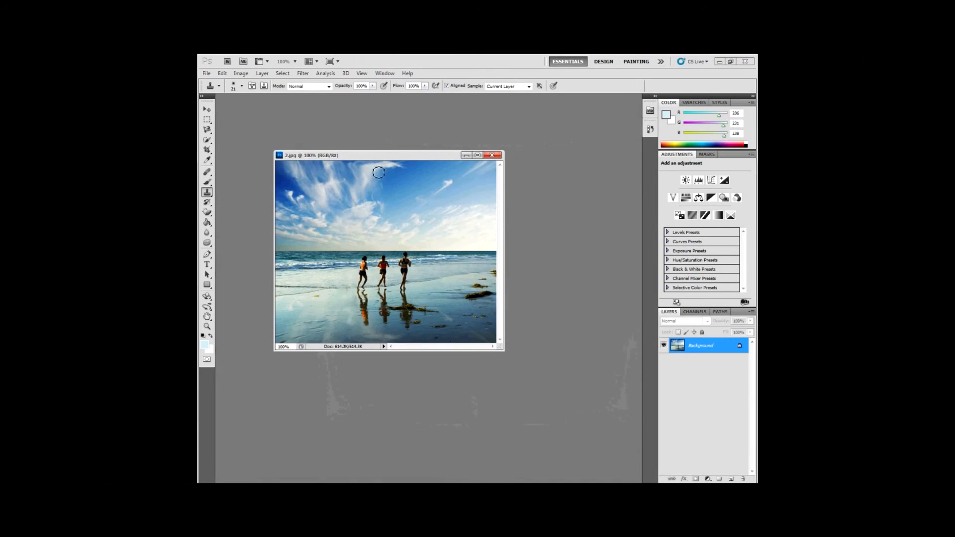
drag(351, 157, 396, 162)
Trace a closed path around the leftmost remaining runner with the Pen tool
drag(206, 254, 227, 257)
click(409, 262)
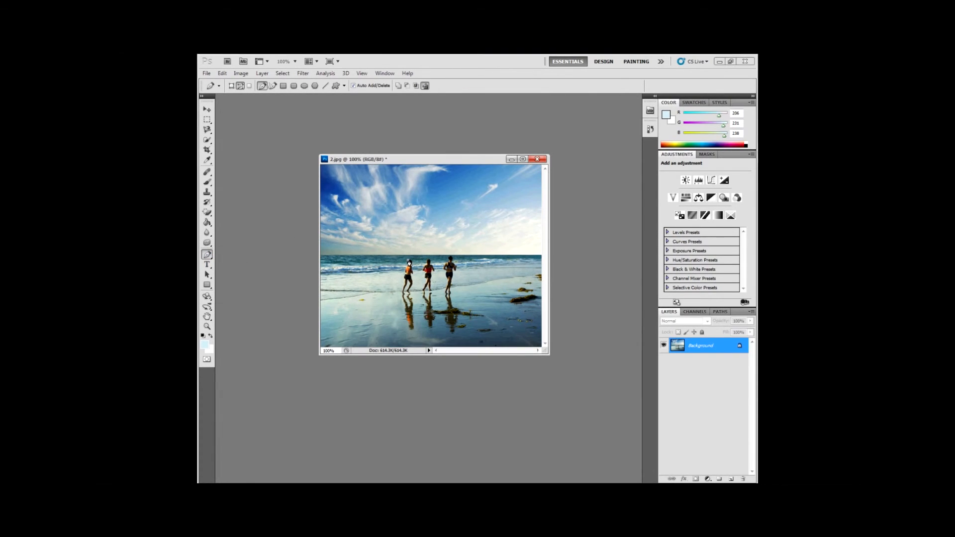
click(405, 279)
click(405, 297)
click(415, 297)
click(417, 292)
click(413, 278)
click(414, 263)
click(409, 262)
Convert the runner's path into a new anti-aliased selection
right_click(411, 273)
click(481, 321)
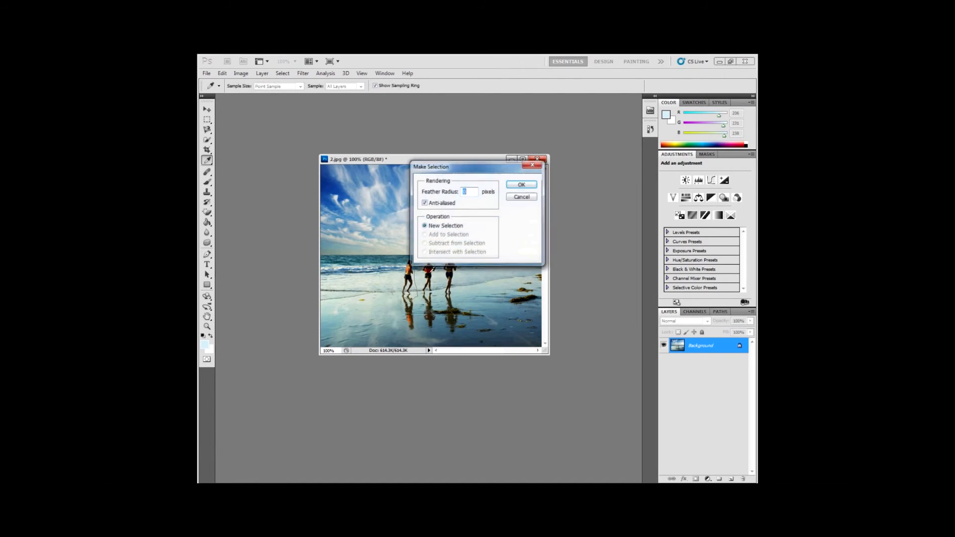
click(521, 185)
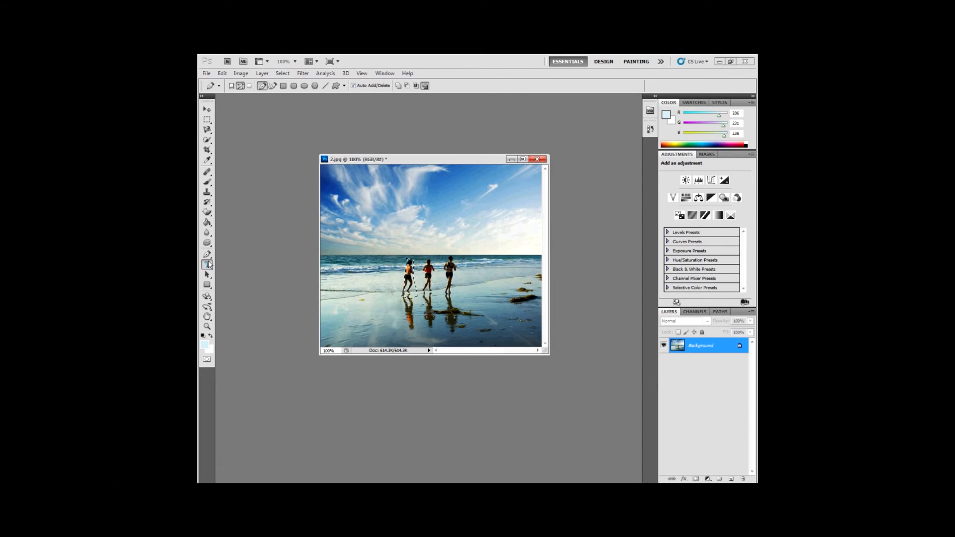
Draw a horizontal text box in the sky above the runners with the Type tool, using Myriad Pro Regular at 12 pt
click(207, 268)
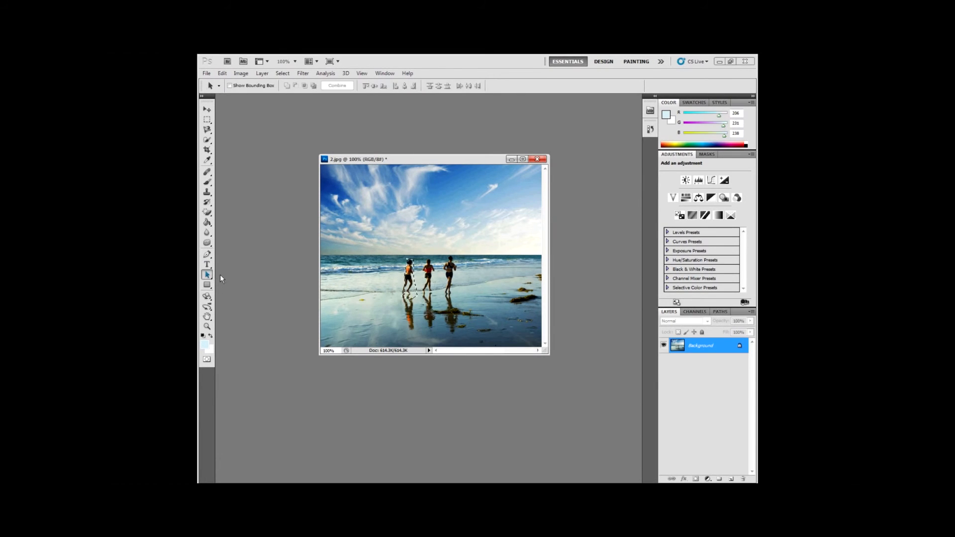
right_click(209, 266)
click(233, 264)
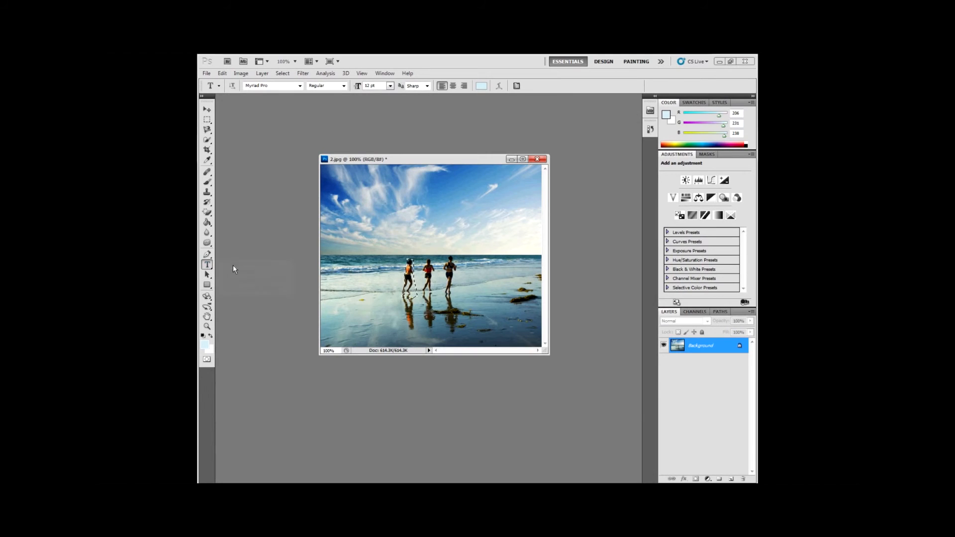
drag(456, 243, 384, 193)
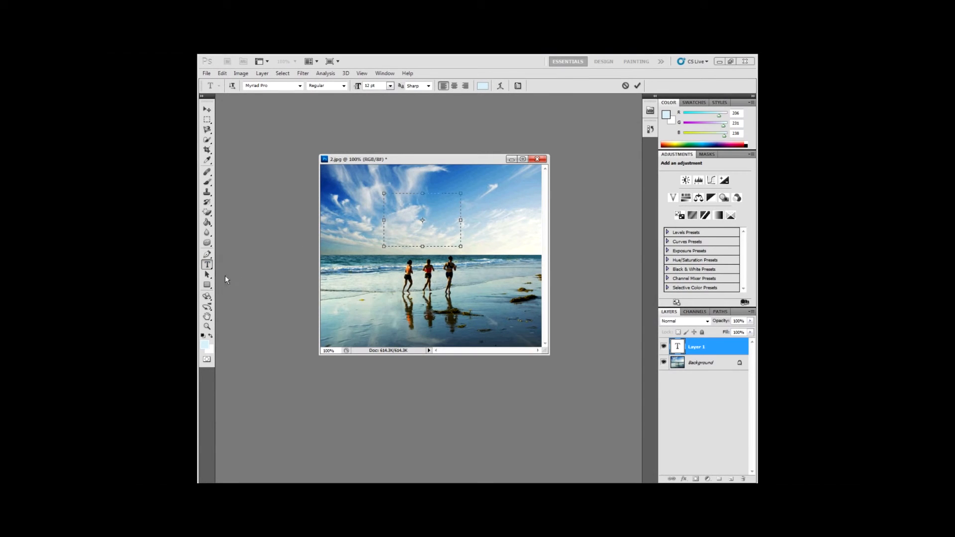
click(208, 275)
right_click(209, 277)
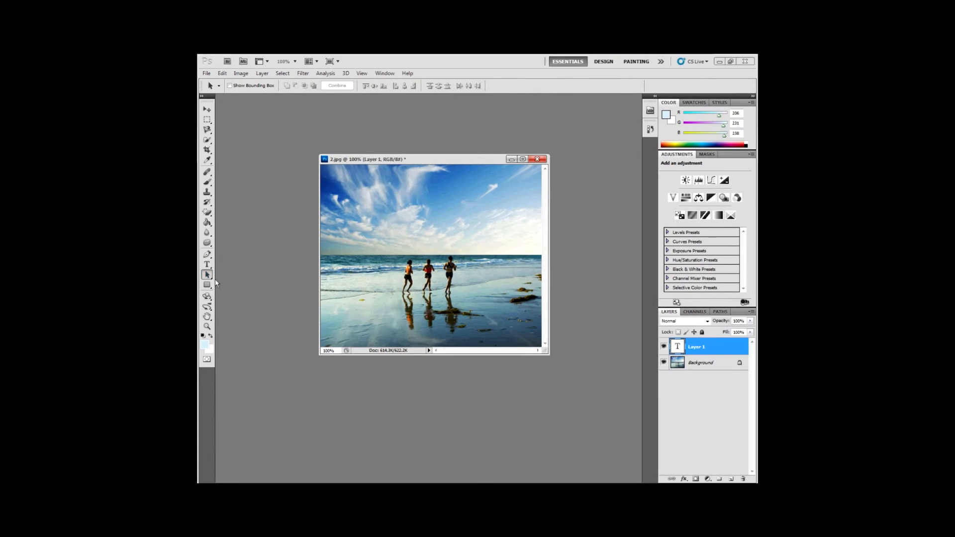
click(206, 285)
right_click(208, 287)
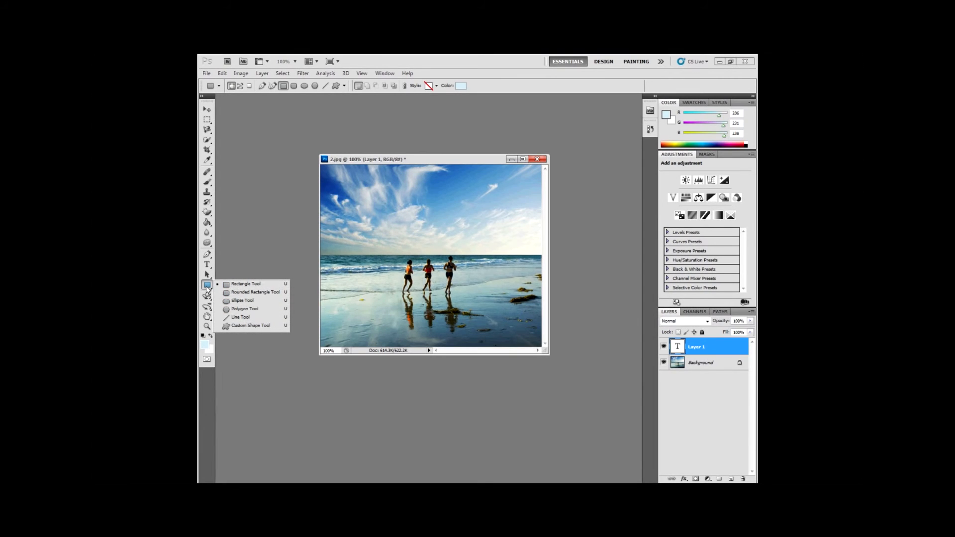
click(206, 289)
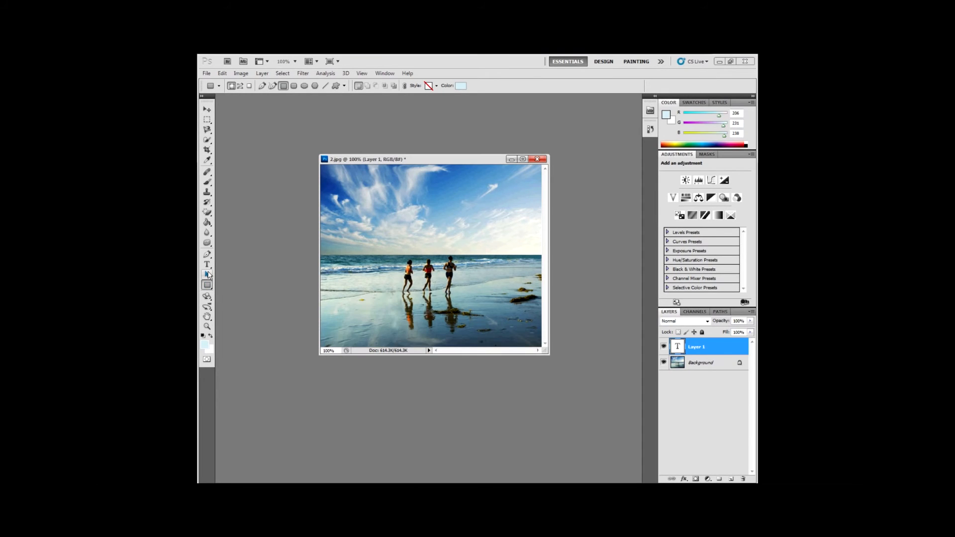
Magnify the runners to 300% with the Zoom tool and return the photo view to 100%
click(207, 318)
click(208, 326)
click(440, 267)
click(432, 274)
right_click(428, 281)
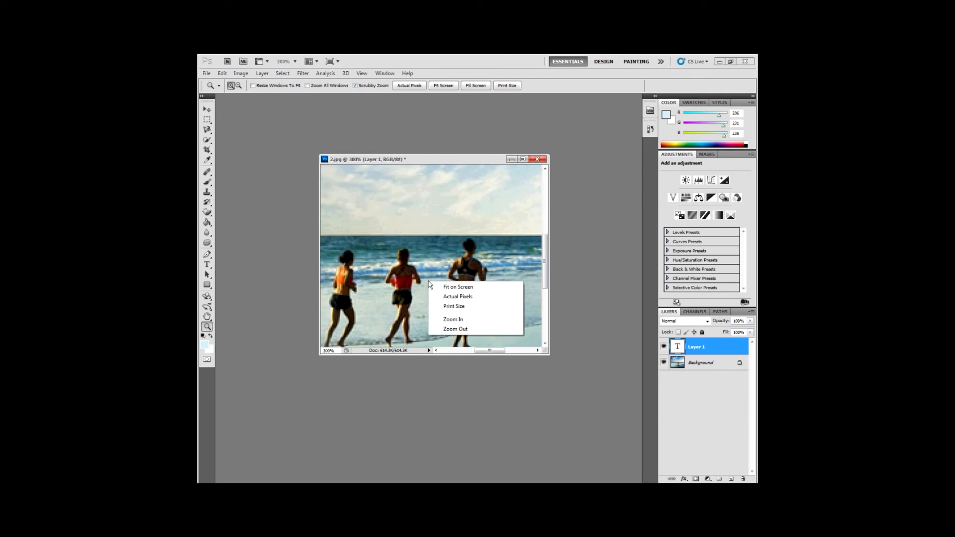
click(455, 328)
right_click(480, 291)
click(500, 339)
right_click(409, 256)
click(406, 208)
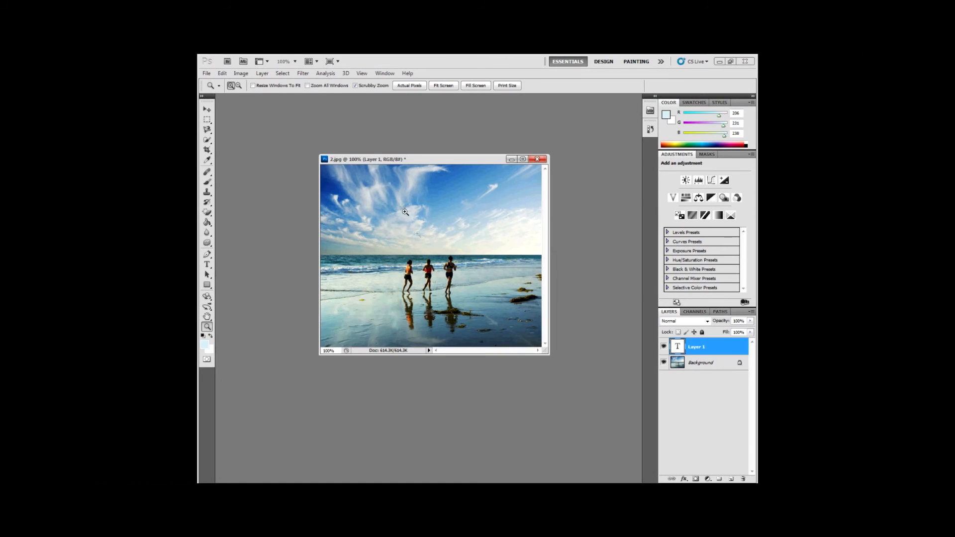
Enlarge the view of the runners to 200% and reduce it to 50%, leaving the Zoom tool in zoom-in mode
click(431, 256)
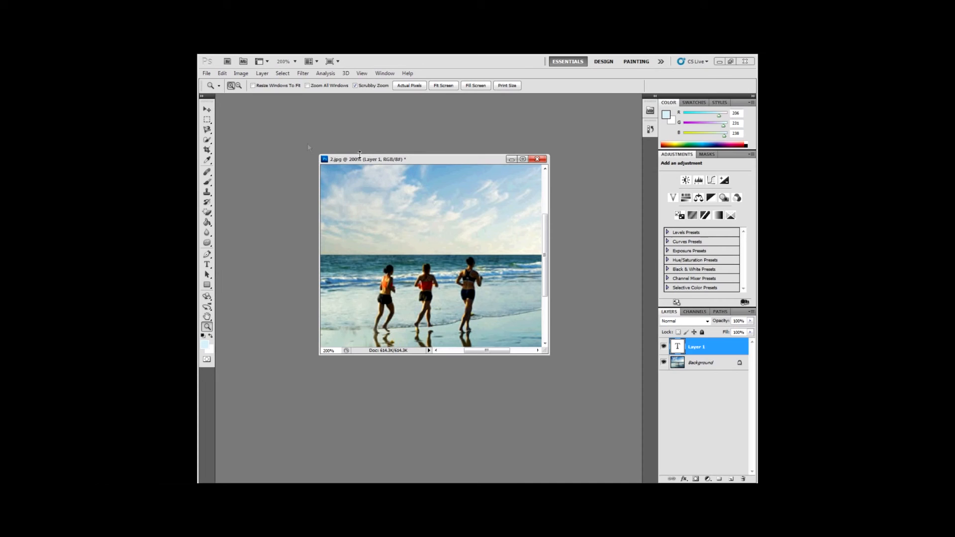
click(239, 86)
click(450, 276)
click(231, 85)
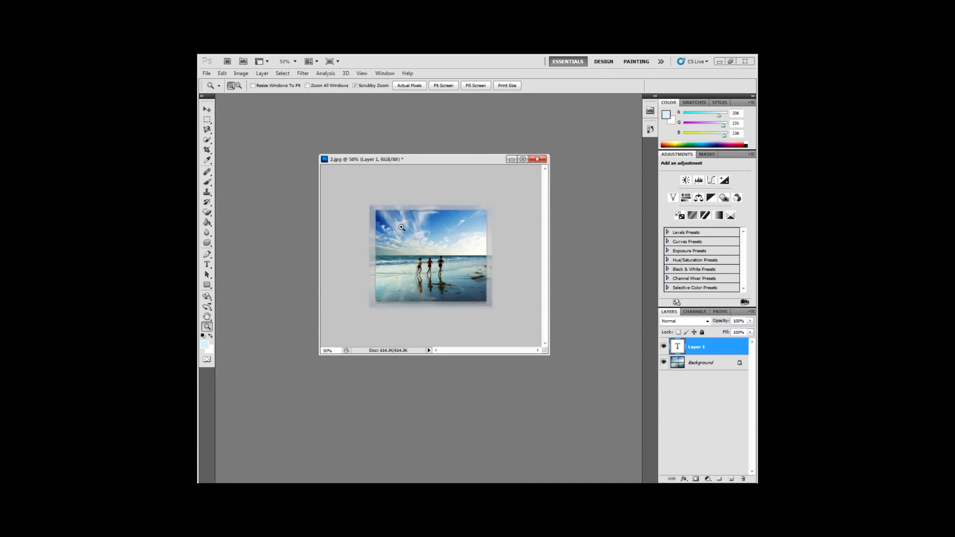